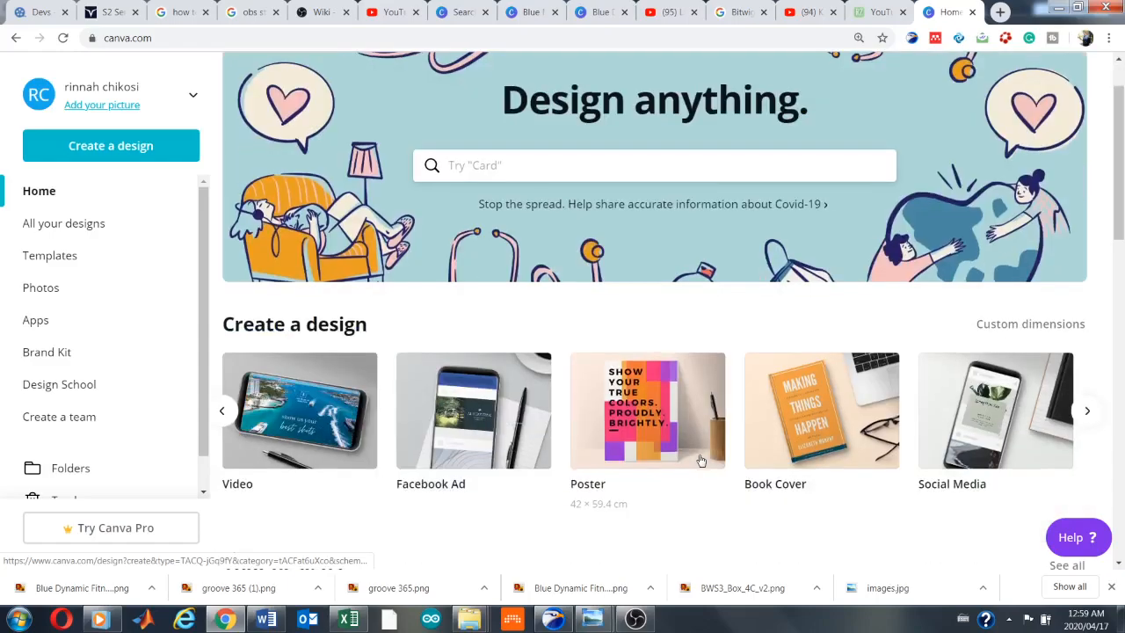
Start a new Logo design and apply the yellow Sound Perception template from the Band Logo category
{"action": "left_click", "coordinate": [224, 414]}
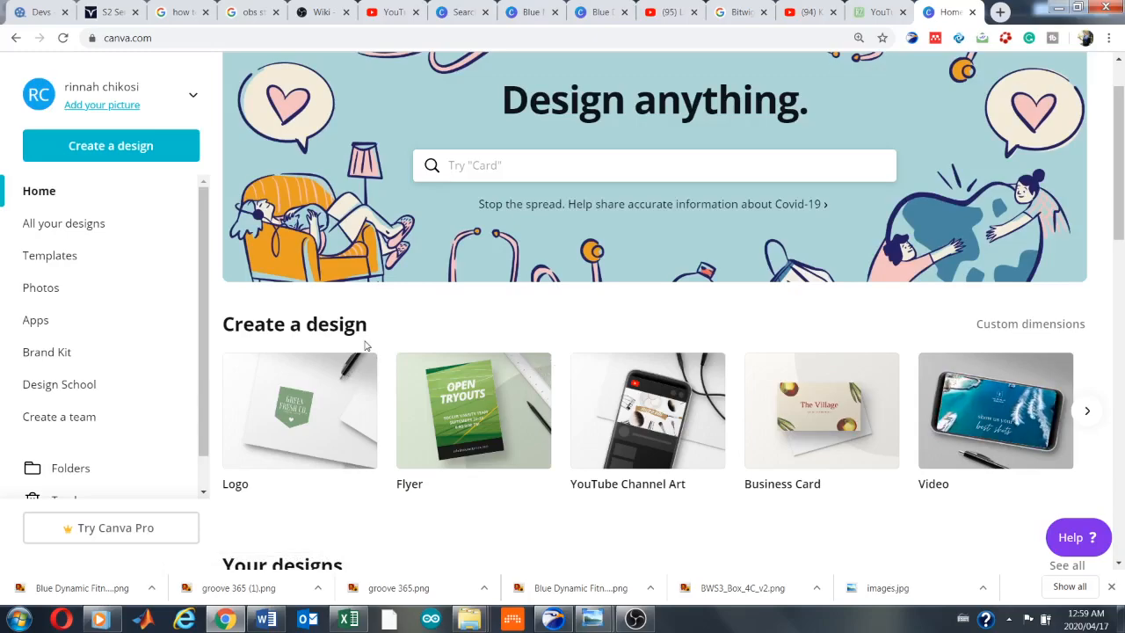
{"action": "left_click", "coordinate": [302, 396]}
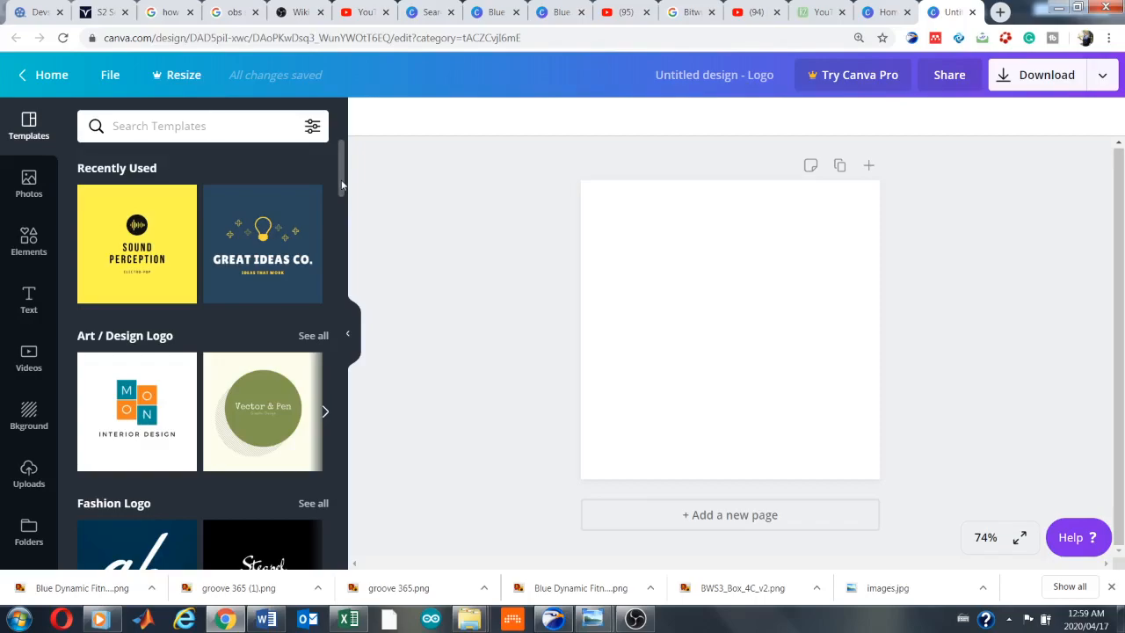
{"action": "left_click_drag", "start_coordinate": [342, 184], "coordinate": [347, 207]}
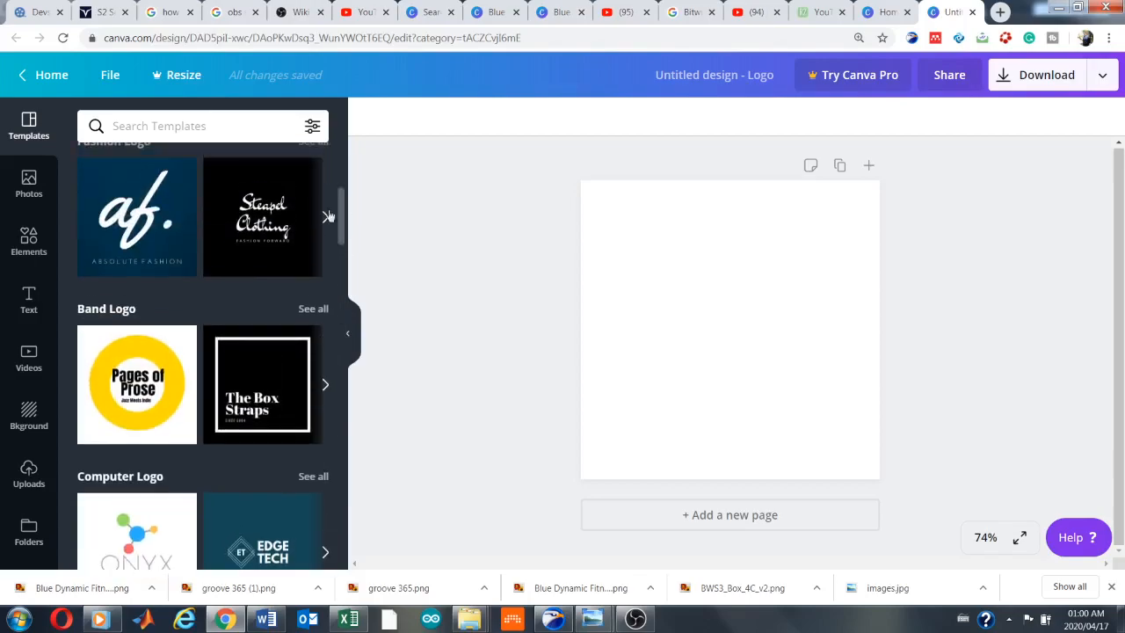
{"action": "left_click", "coordinate": [117, 315]}
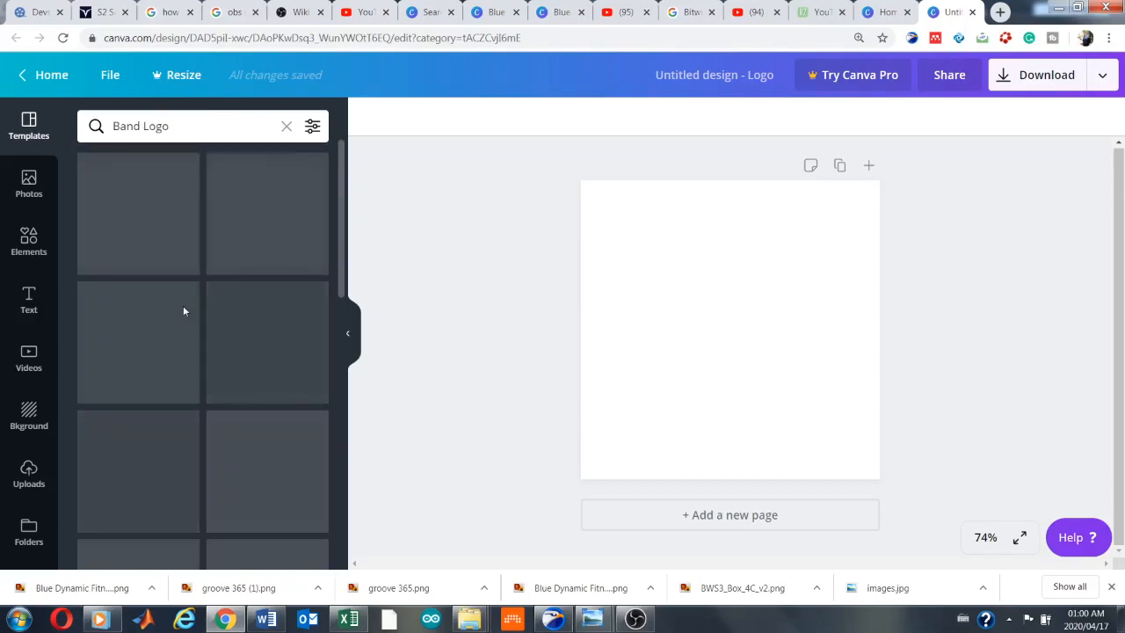
{"action": "left_click_drag", "start_coordinate": [343, 200], "coordinate": [338, 525]}
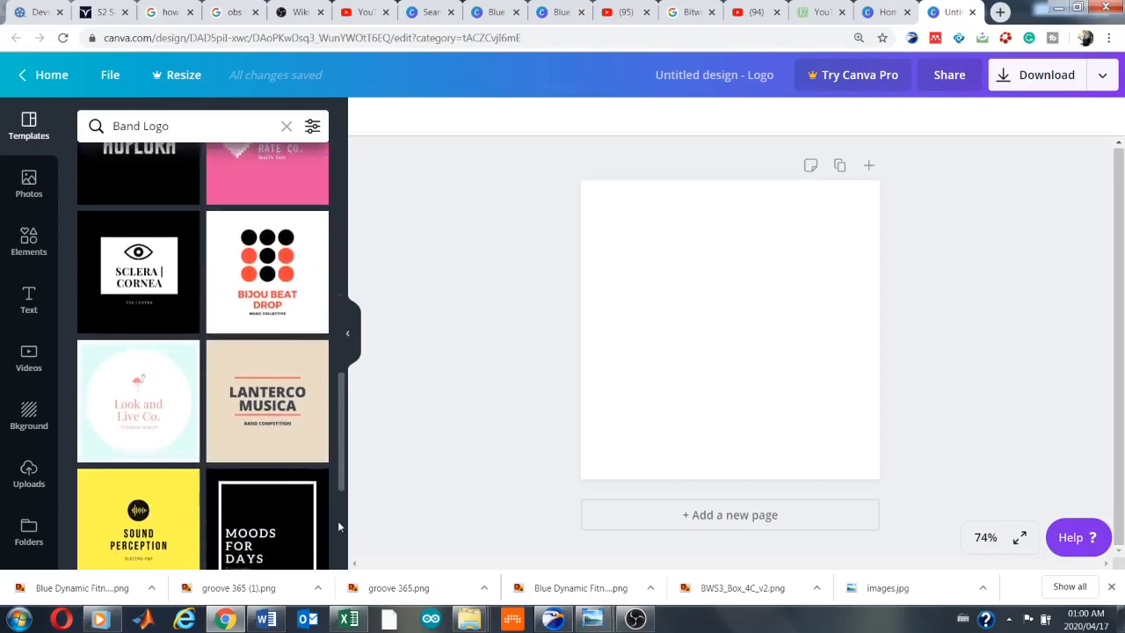
{"action": "left_click_drag", "start_coordinate": [342, 457], "coordinate": [342, 469]}
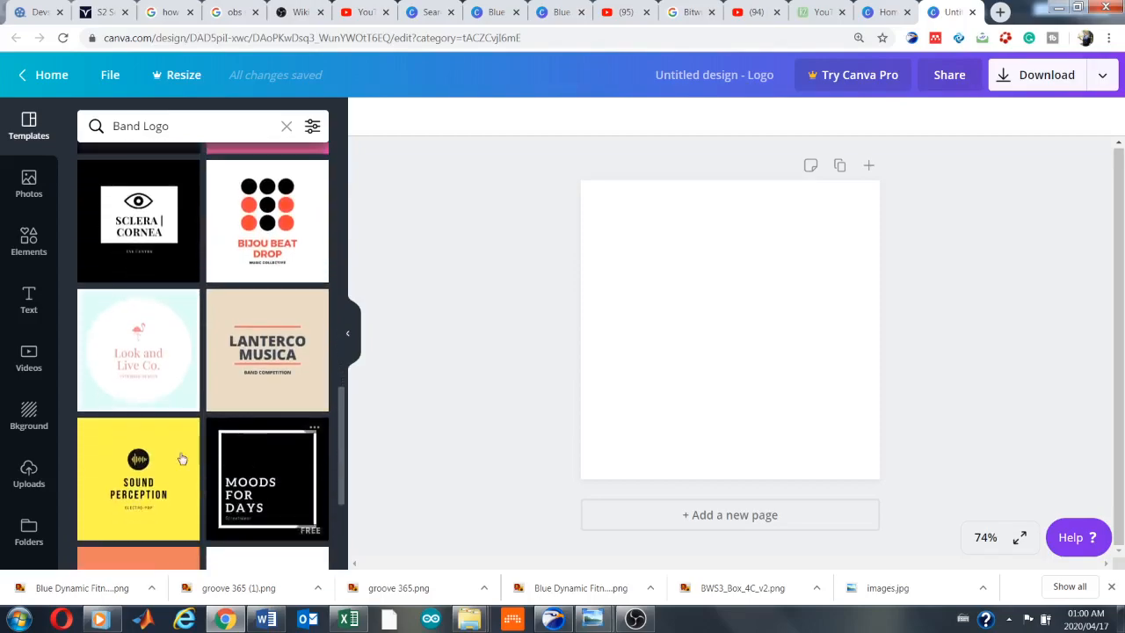
{"action": "mouse_move", "coordinate": [167, 457]}
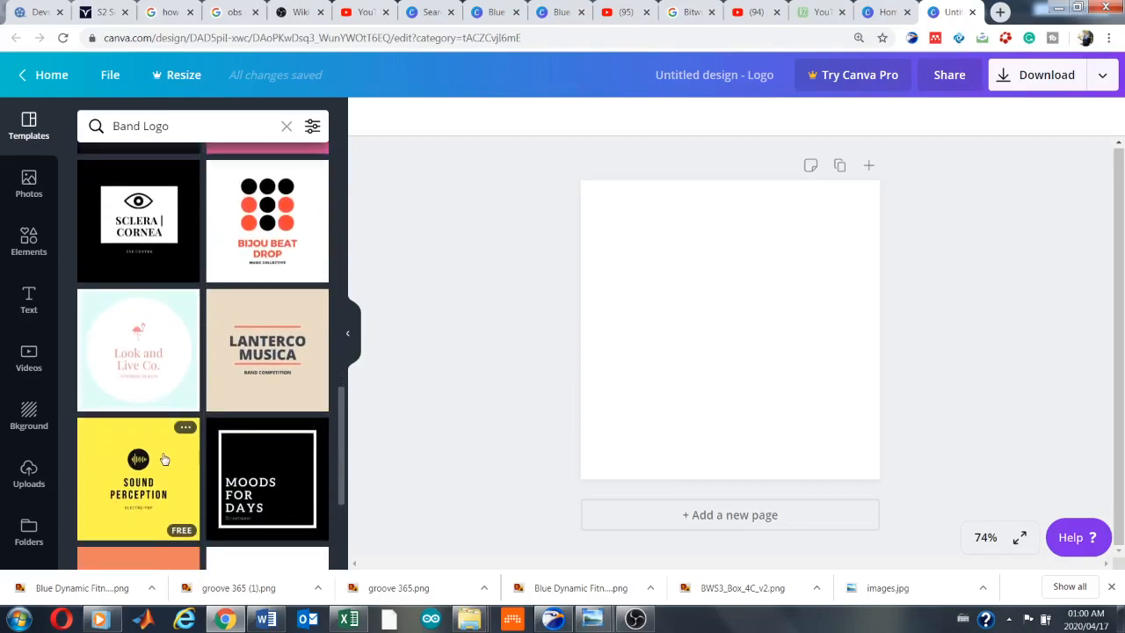
{"action": "left_click", "coordinate": [164, 459]}
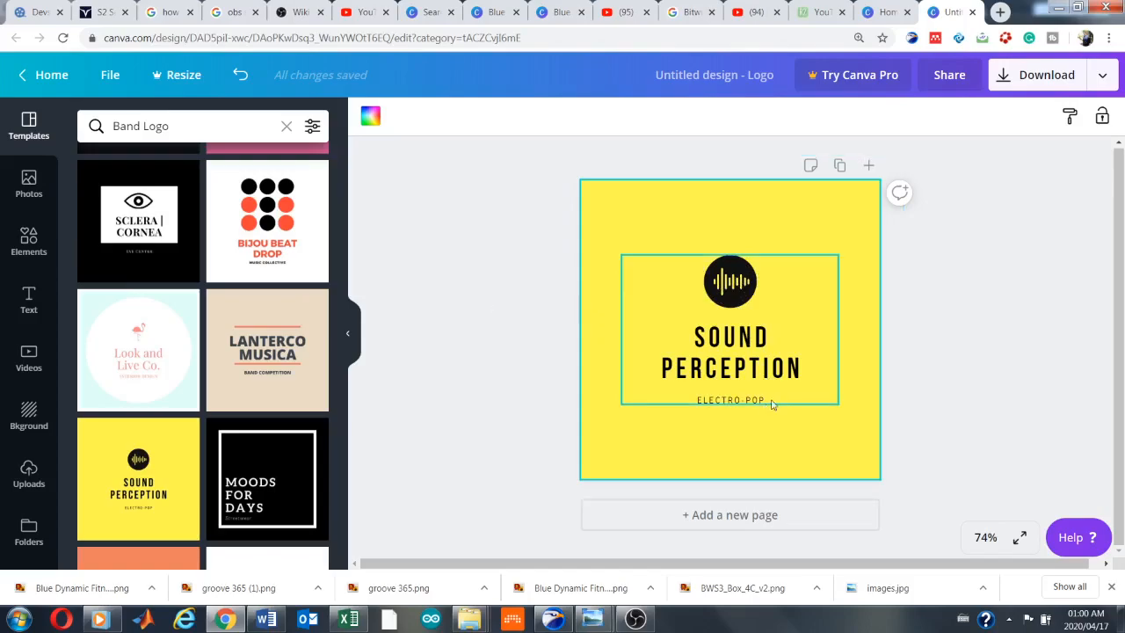
Replace the main heading text "SOUND PERCEPTION" with "GROOVE 365"
{"action": "left_click", "coordinate": [789, 377]}
{"action": "left_click", "coordinate": [811, 366]}
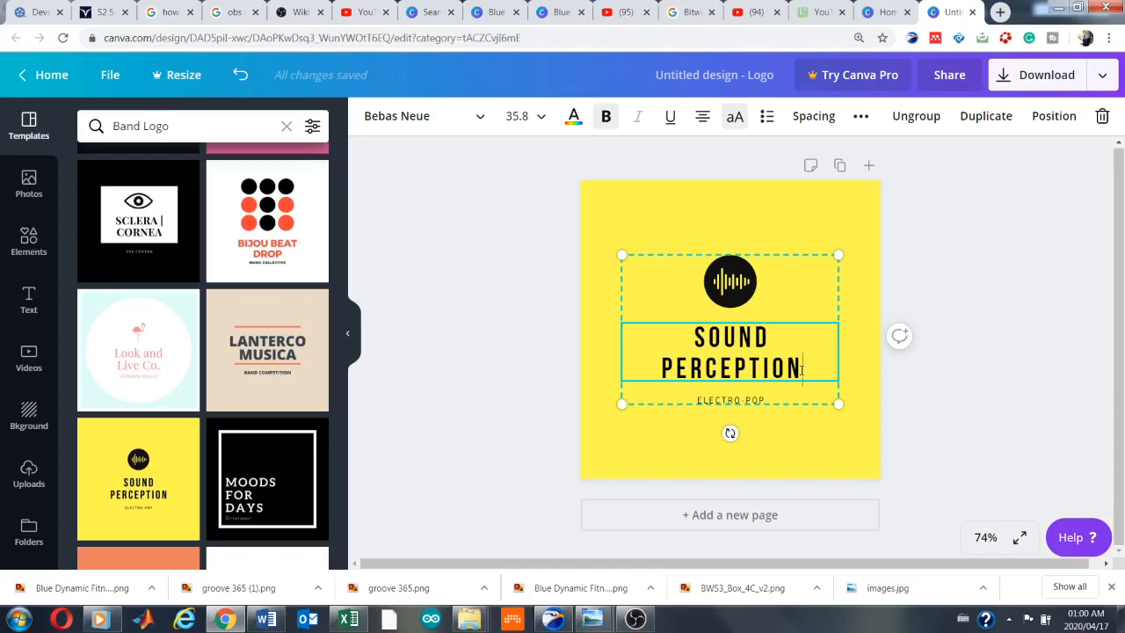
{"action": "key", "text": "BackSpace"}
{"action": "key", "text": "BackSpace"}
{"action": "key", "text": "BackSpace"}
{"action": "key", "text": "BackSpace"}
{"action": "key", "text": "BackSpace"}
{"action": "key", "text": "BackSpace"}
{"action": "key", "text": "BackSpace"}
{"action": "key", "text": "BackSpace"}
{"action": "key", "text": "BackSpace"}
{"action": "key", "text": "BackSpace"}
{"action": "key", "text": "BackSpace"}
{"action": "key", "text": "BackSpace"}
{"action": "key", "text": "BackSpace"}
{"action": "key", "text": "BackSpace"}
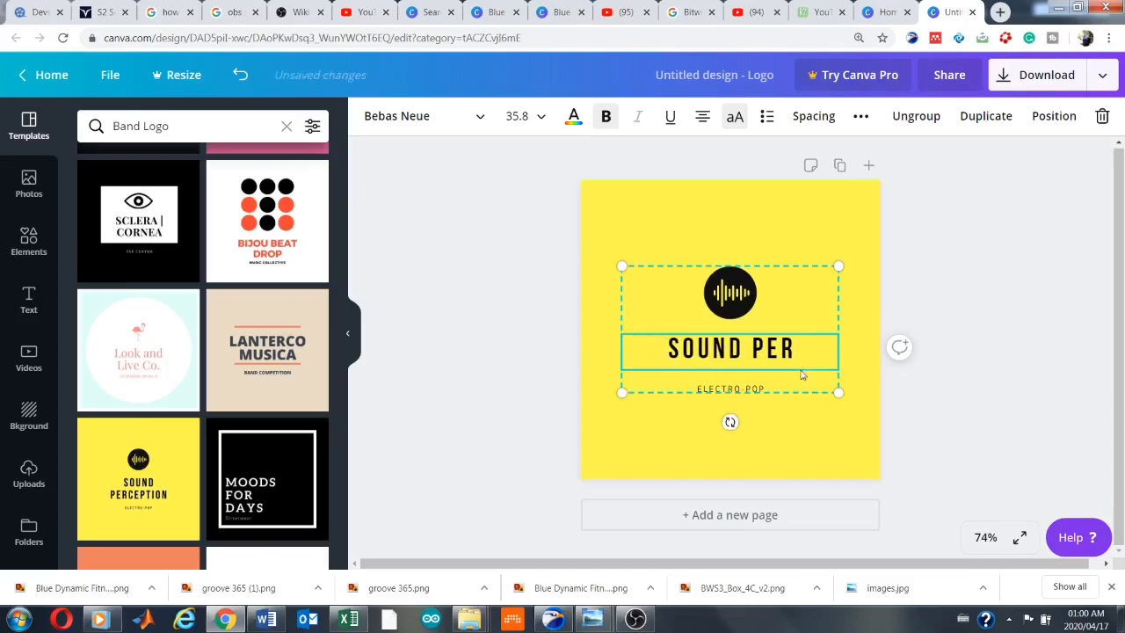
{"action": "key", "text": "BackSpace"}
{"action": "key", "text": "BackSpace"}
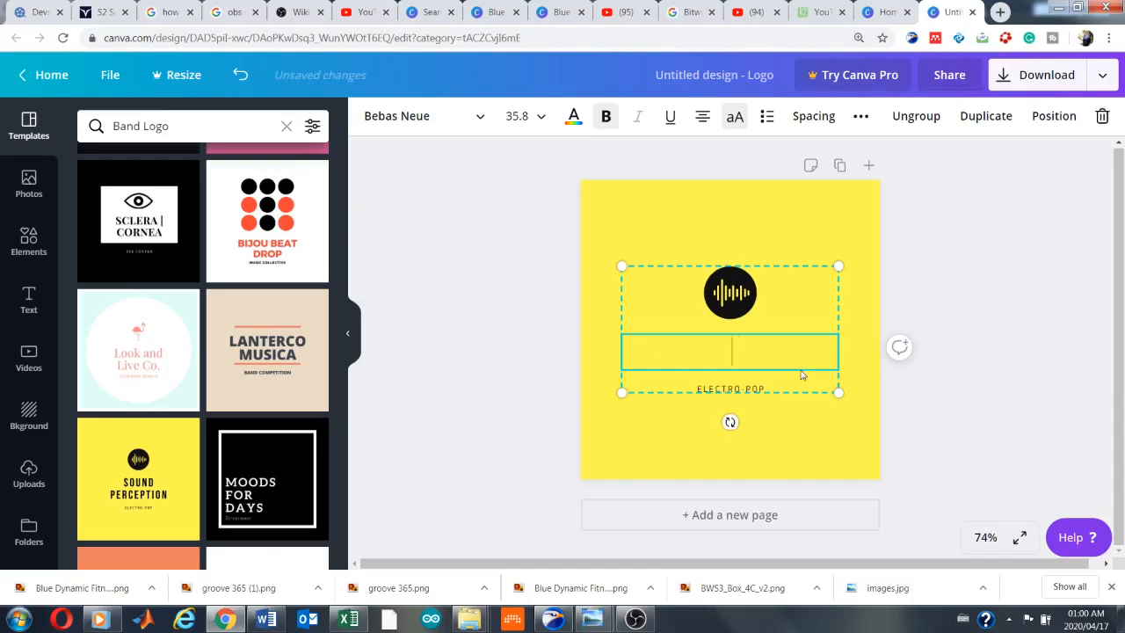
{"action": "type", "text": "GROOVE "}
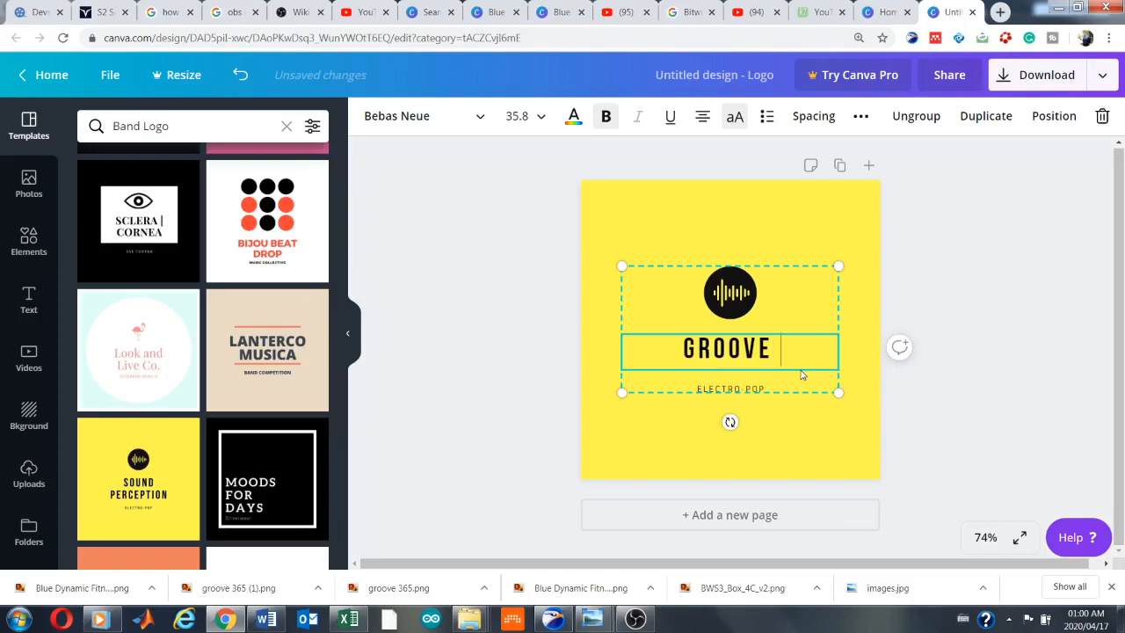
{"action": "type", "text": "365"}
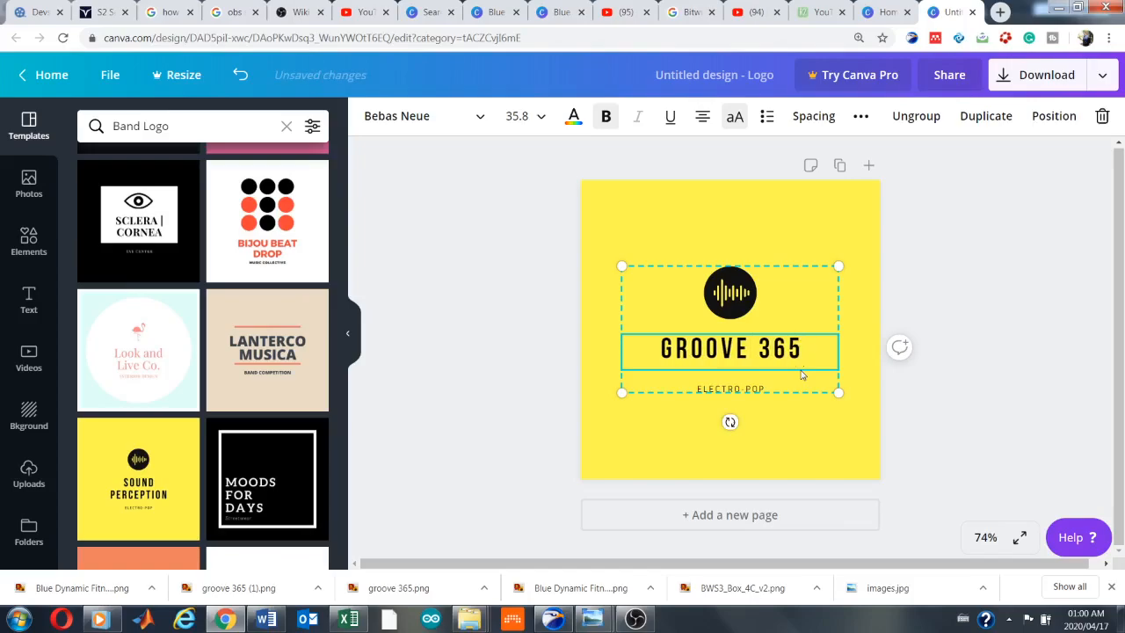
Replace the tagline "ELECTRO-POP" below the heading with "COUNTRY MUSIC"
{"action": "left_click", "coordinate": [755, 392]}
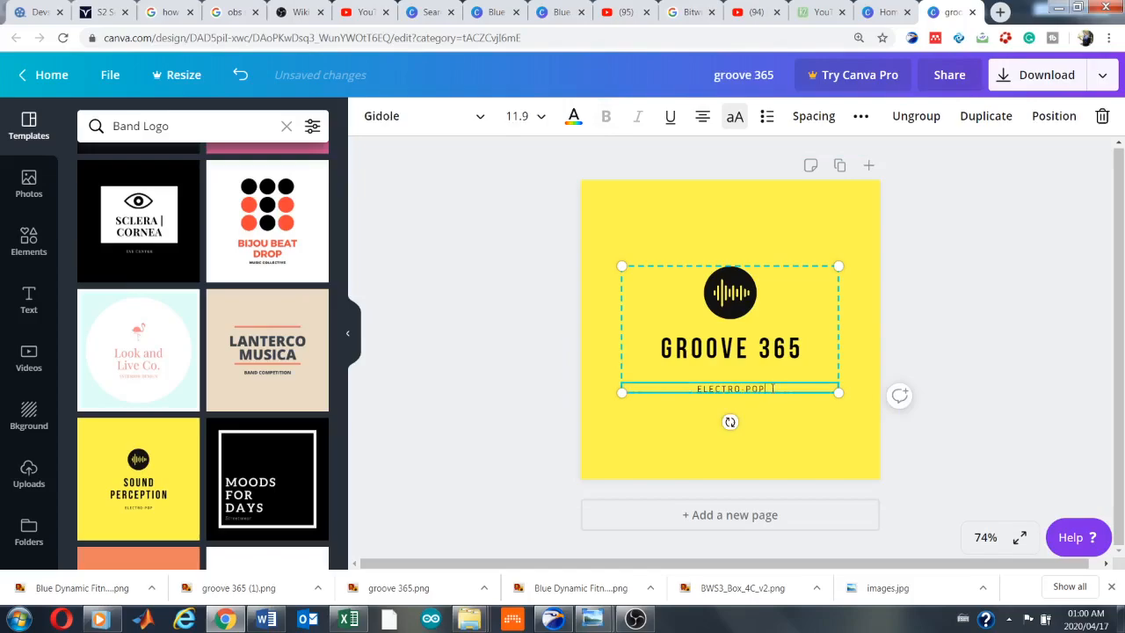
{"action": "key", "text": "BackSpace"}
{"action": "key", "text": "BackSpace"}
{"action": "key", "text": "BackSpace"}
{"action": "key", "text": "BackSpace"}
{"action": "key", "text": "BackSpace"}
{"action": "key", "text": "BackSpace"}
{"action": "key", "text": "BackSpace"}
{"action": "key", "text": "BackSpace"}
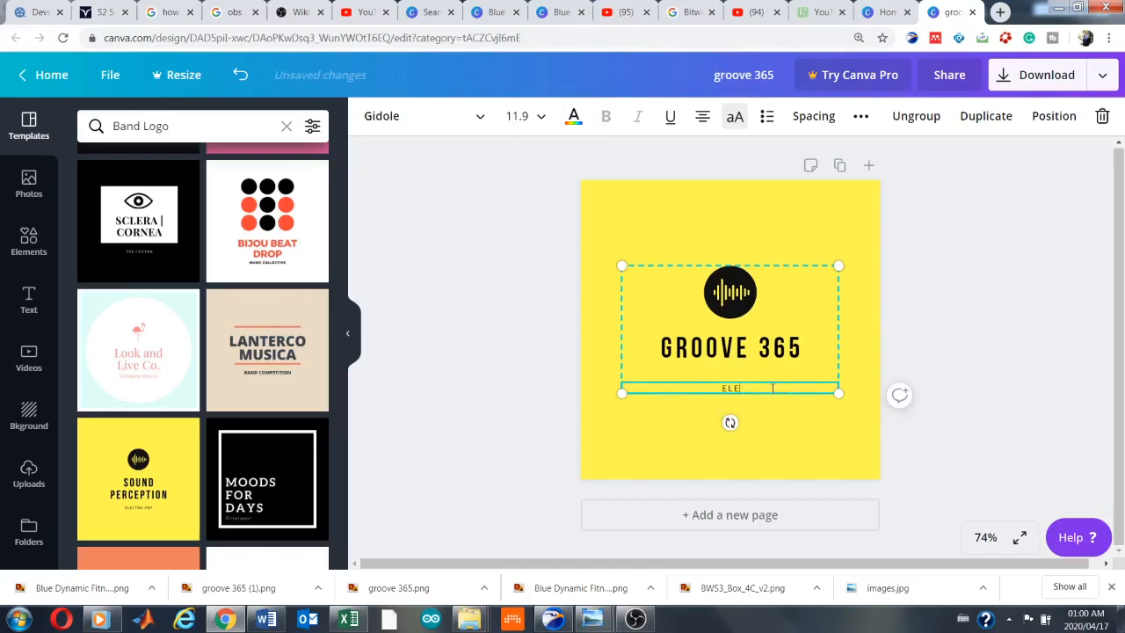
{"action": "type", "text": "COUNTRY MUSIC"}
{"action": "left_click", "coordinate": [925, 325]}
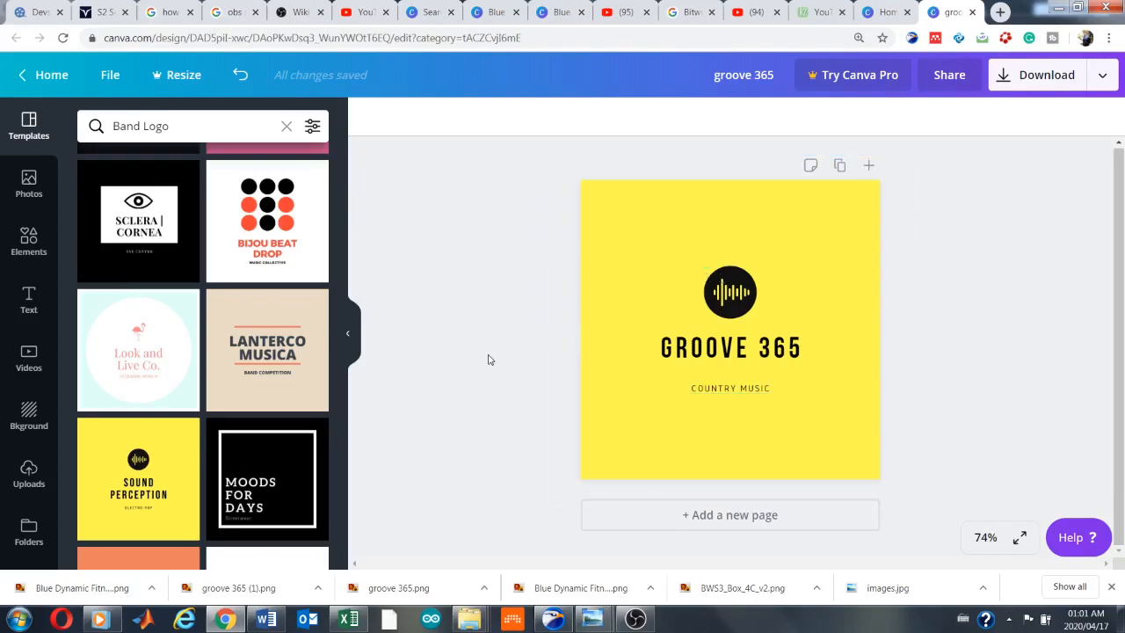
Recolor the logo's yellow background, trying purple first and settling on orange from the default colors
{"action": "left_click", "coordinate": [594, 295]}
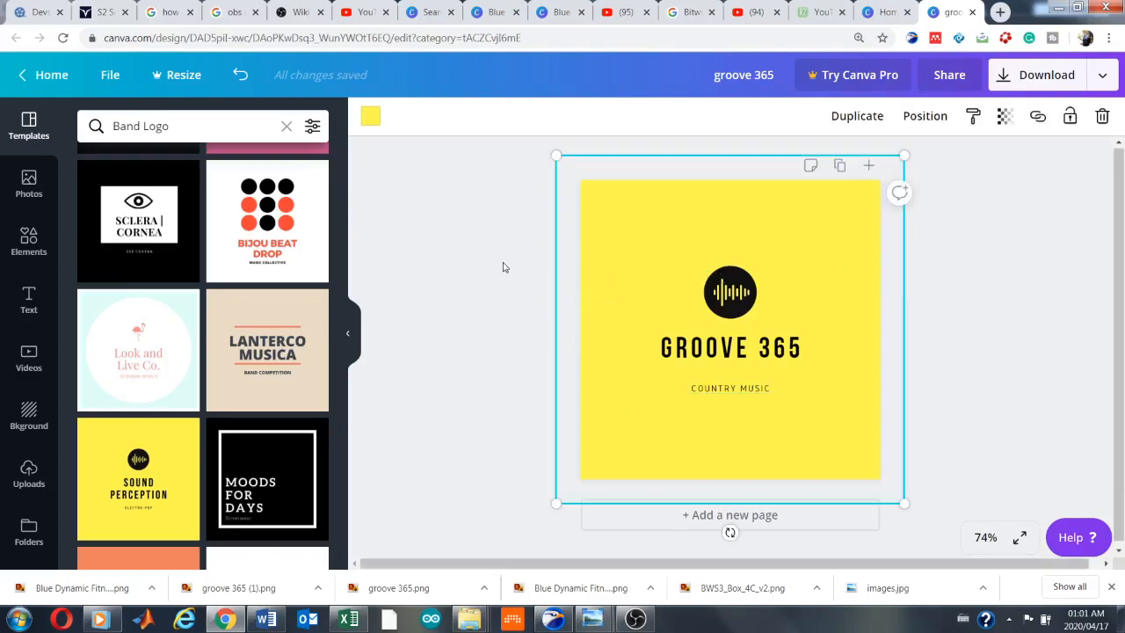
{"action": "left_click", "coordinate": [370, 120]}
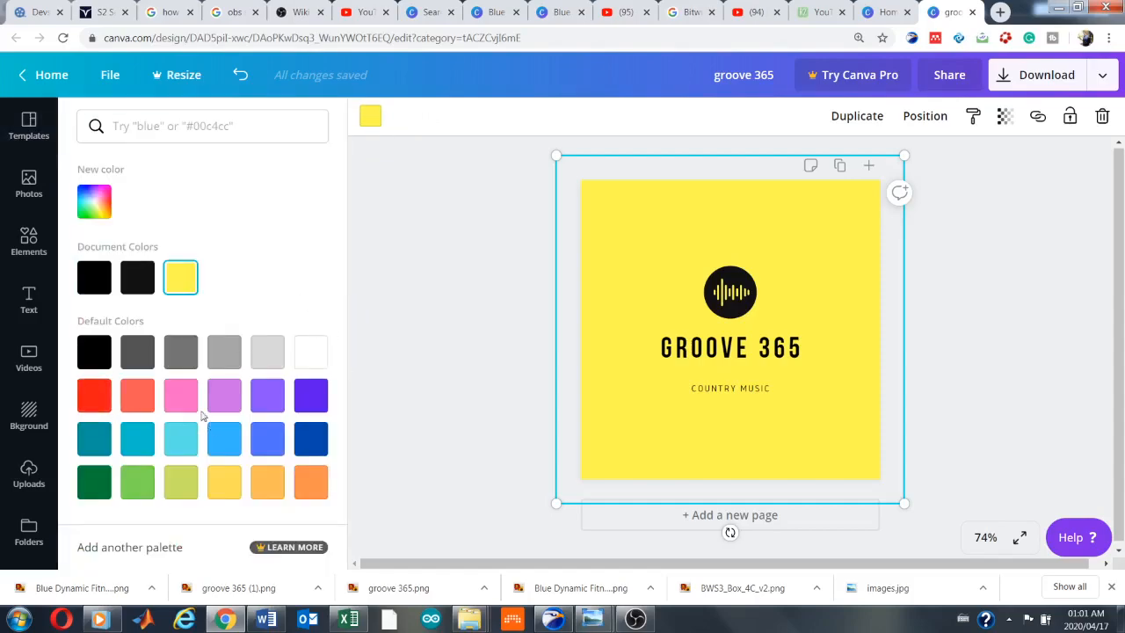
{"action": "left_click", "coordinate": [310, 397]}
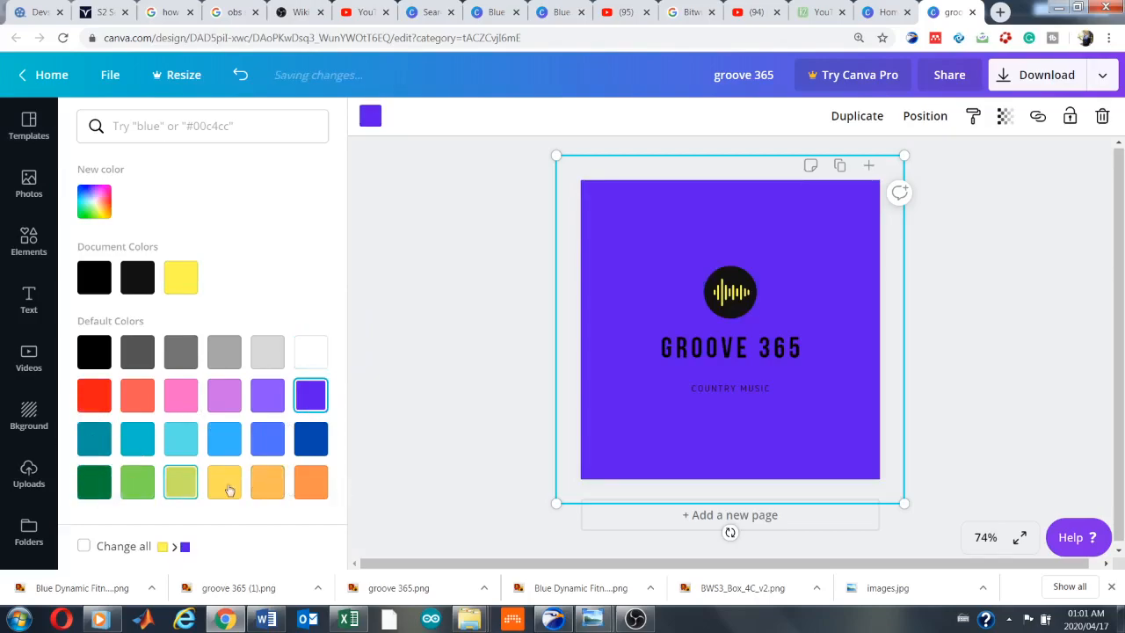
{"action": "left_click", "coordinate": [303, 489]}
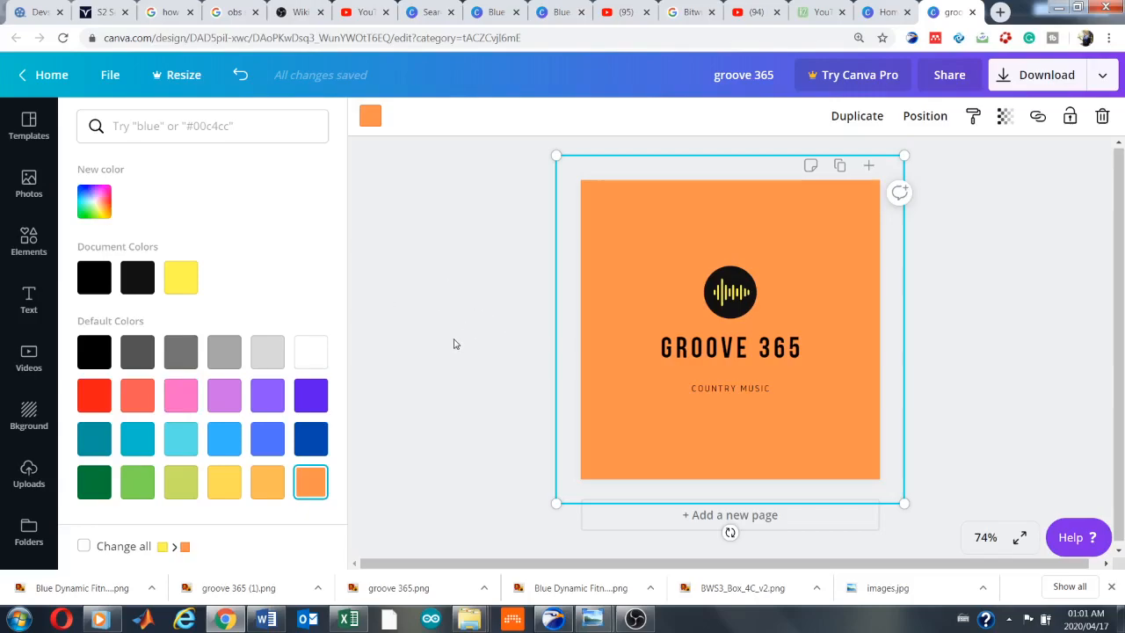
{"action": "key", "text": "Escape"}
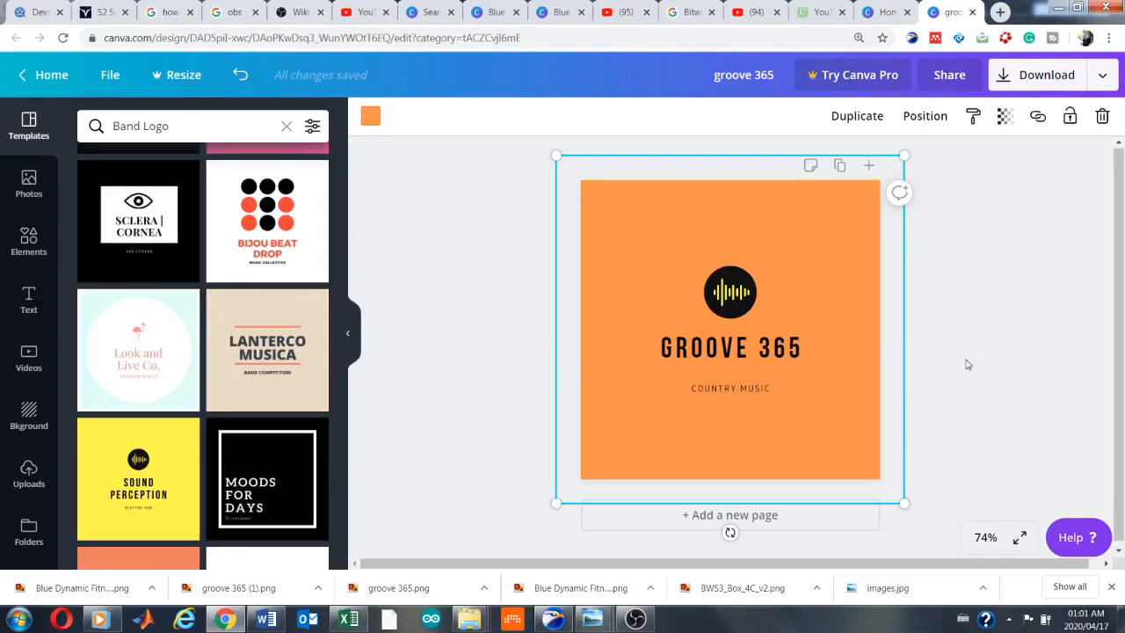
{"action": "left_click", "coordinate": [961, 305]}
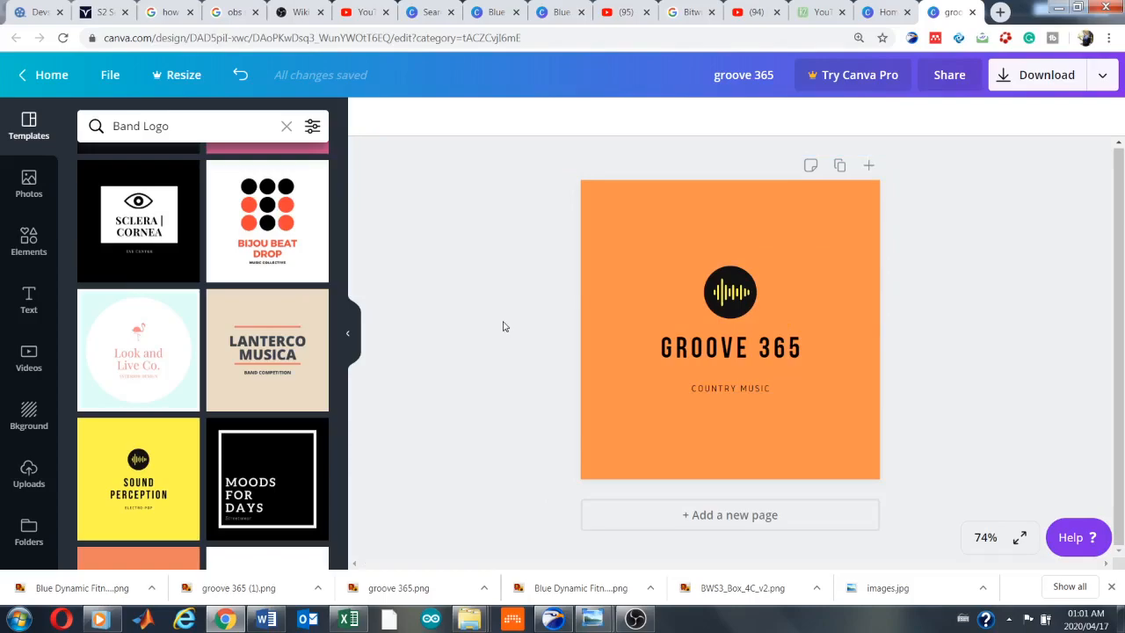
Browse the graphic elements and the text font combinations that could be added to the logo
{"action": "left_click", "coordinate": [27, 244]}
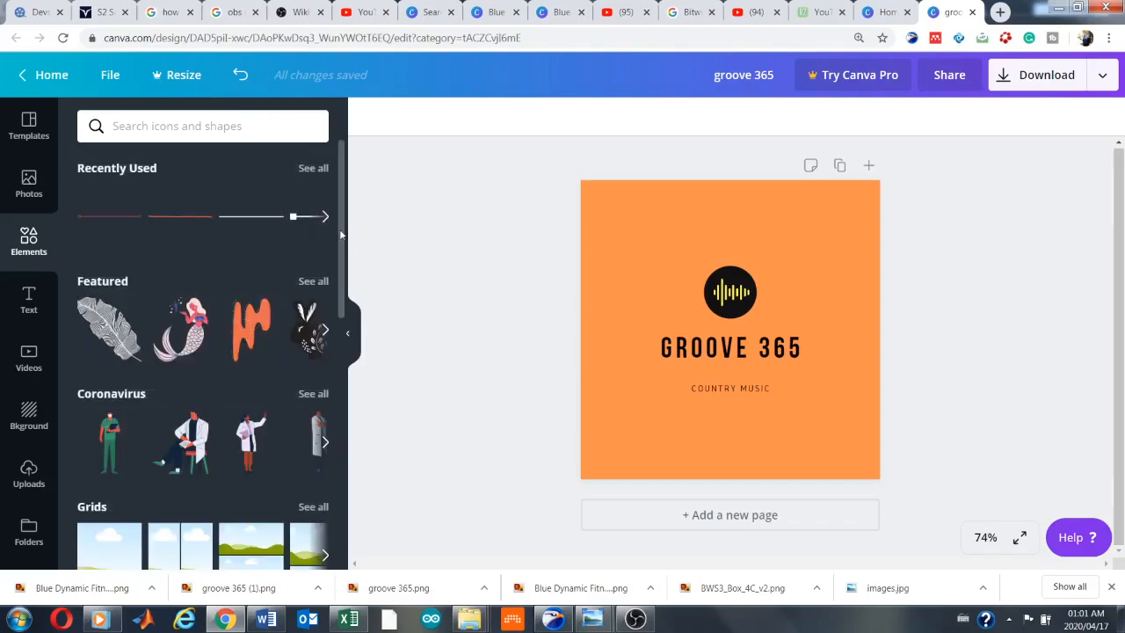
{"action": "scroll", "coordinate": [339, 247], "scroll_direction": "down", "scroll_amount": 1}
{"action": "mouse_move", "coordinate": [338, 247]}
{"action": "left_mouse_down"}
{"action": "mouse_move", "coordinate": [335, 414]}
{"action": "mouse_move", "coordinate": [349, 230]}
{"action": "left_mouse_up"}
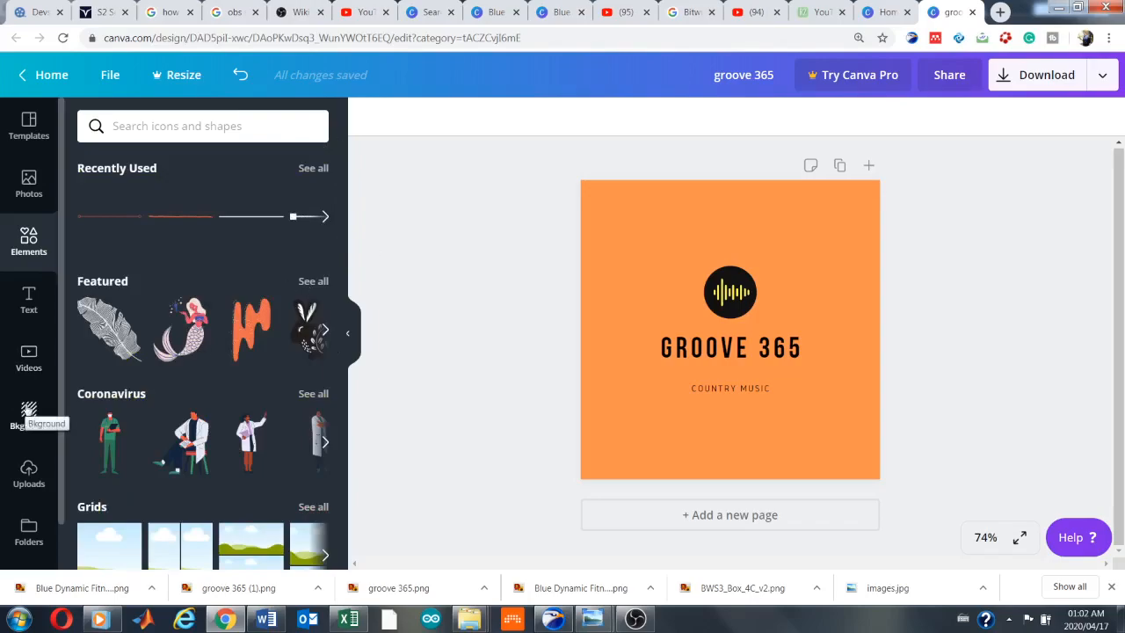
{"action": "left_click", "coordinate": [29, 302]}
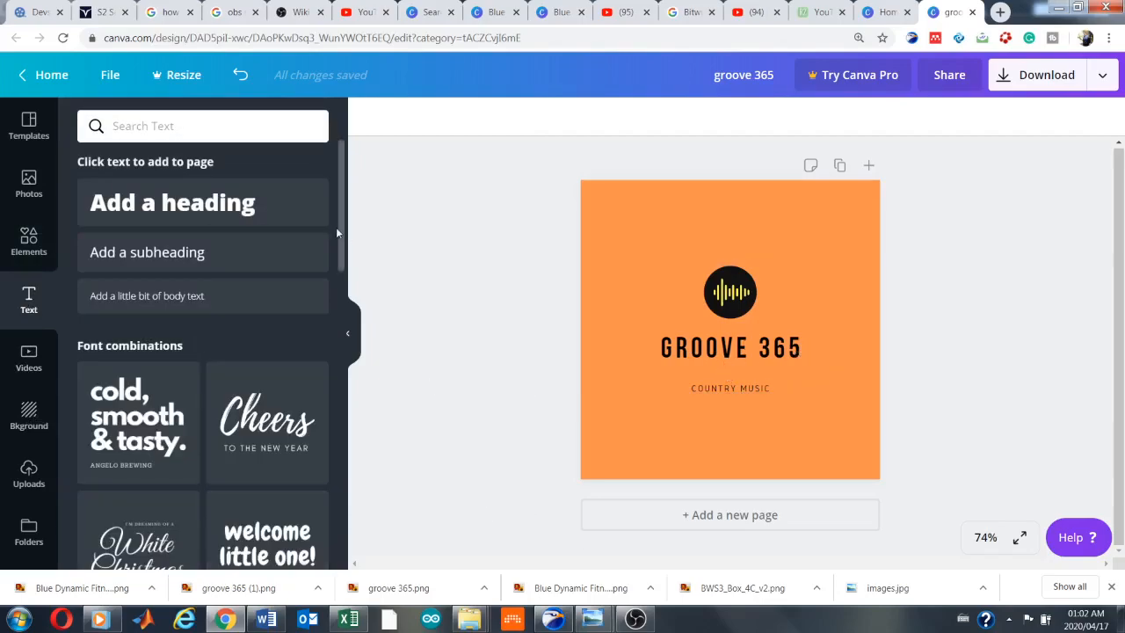
{"action": "scroll", "coordinate": [337, 258], "scroll_direction": "down", "scroll_amount": 6}
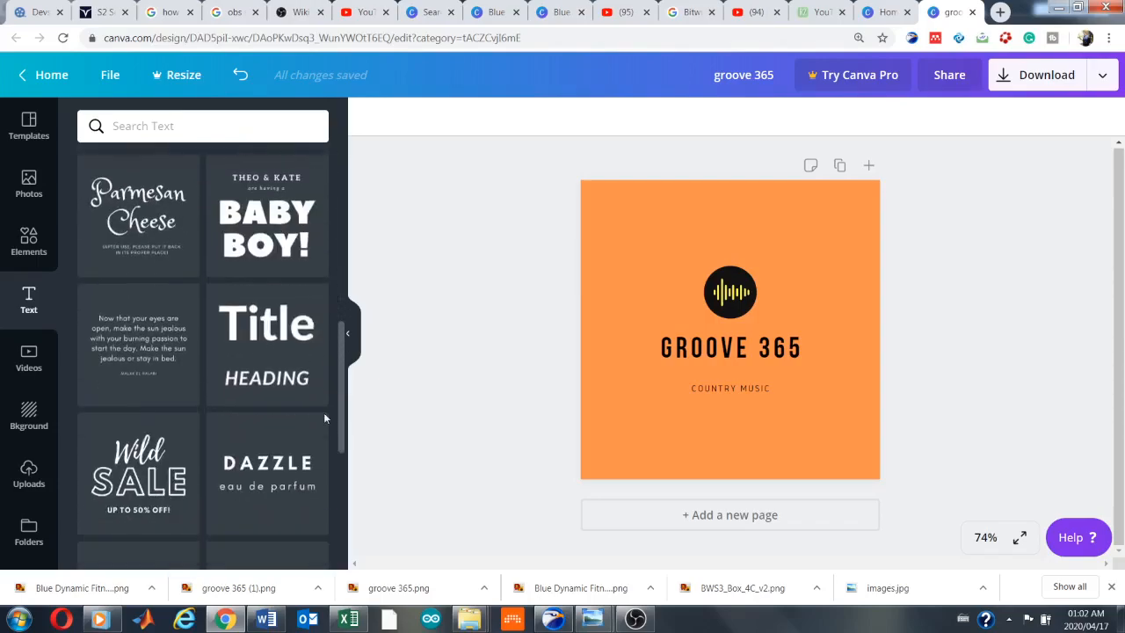
{"action": "left_click_drag", "start_coordinate": [323, 413], "coordinate": [324, 418]}
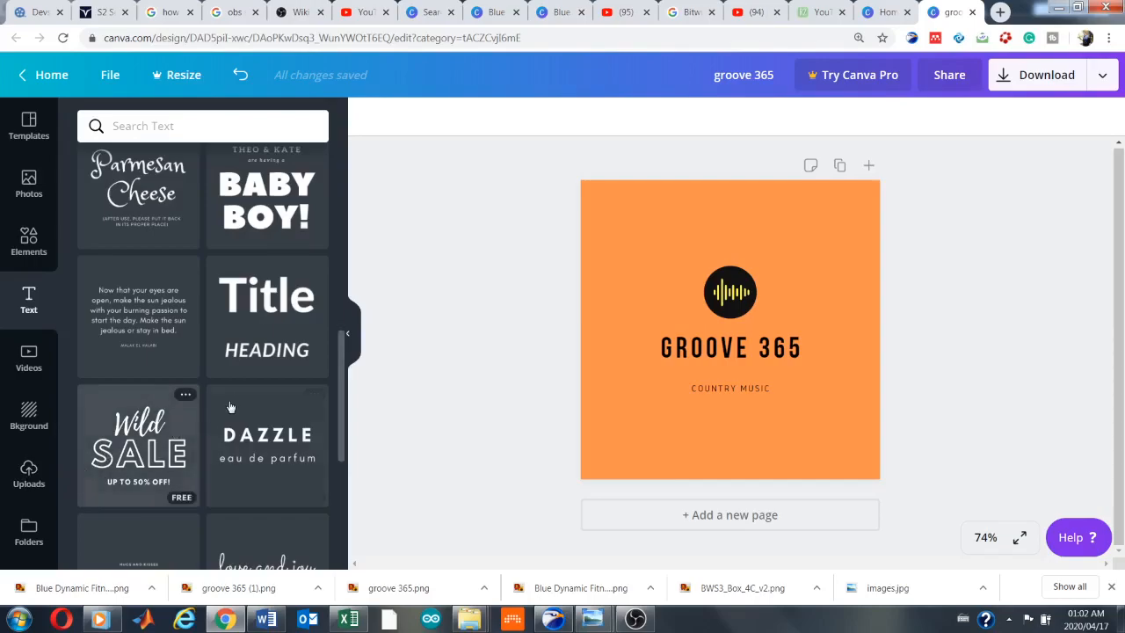
Add the treble clef image from the uploaded images to the logo
{"action": "left_click", "coordinate": [29, 481]}
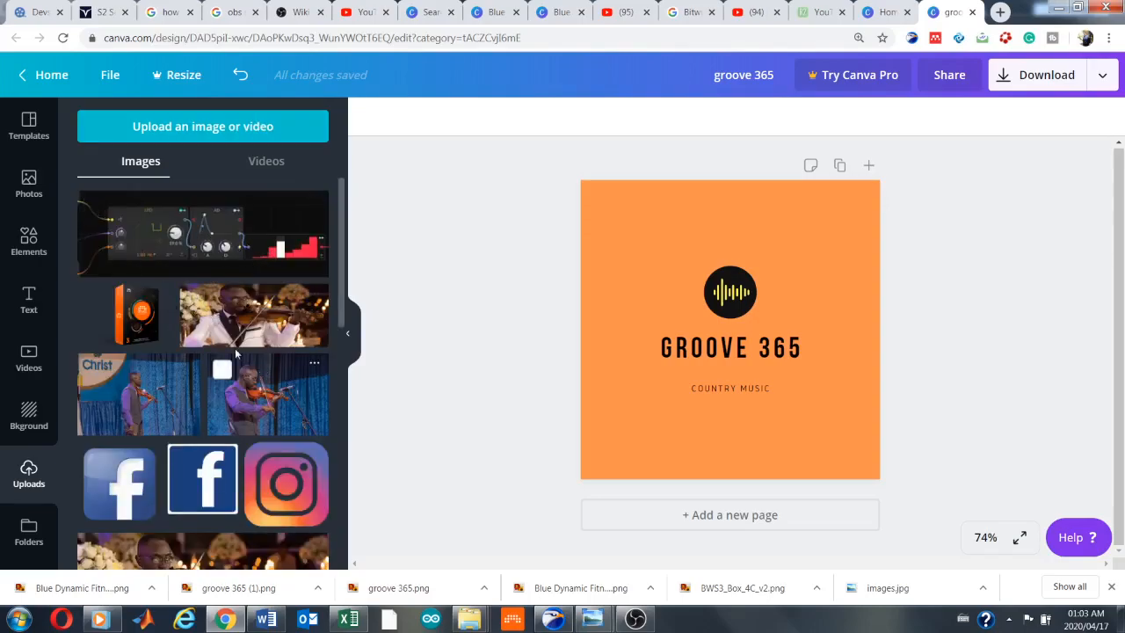
{"action": "left_click_drag", "start_coordinate": [340, 217], "coordinate": [339, 493]}
{"action": "left_click_drag", "start_coordinate": [340, 414], "coordinate": [337, 447]}
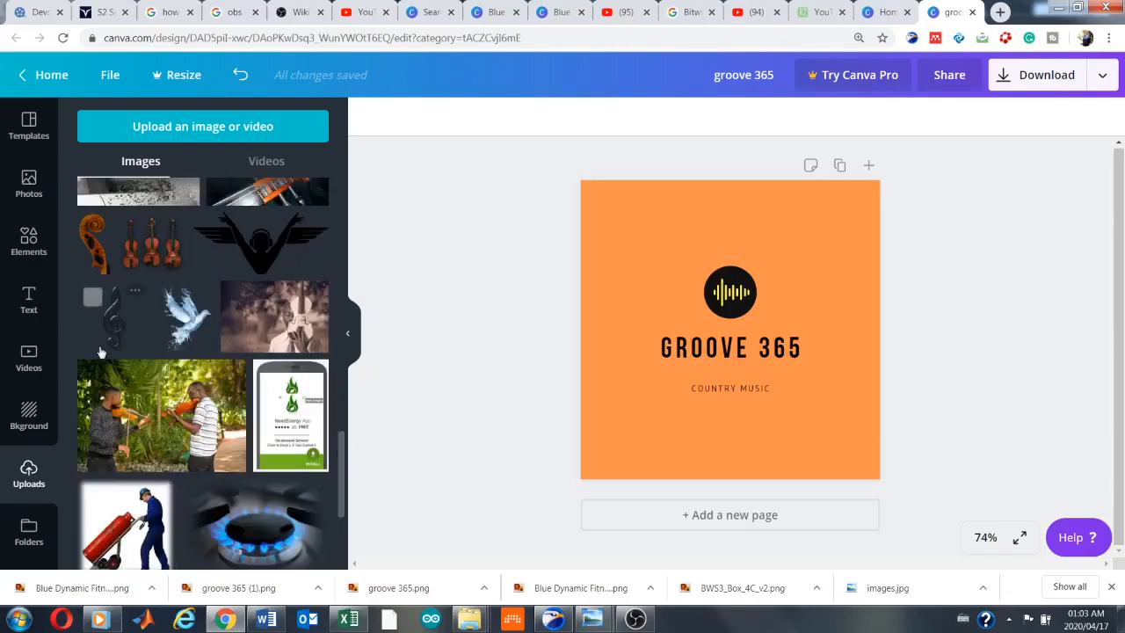
{"action": "left_click", "coordinate": [118, 321]}
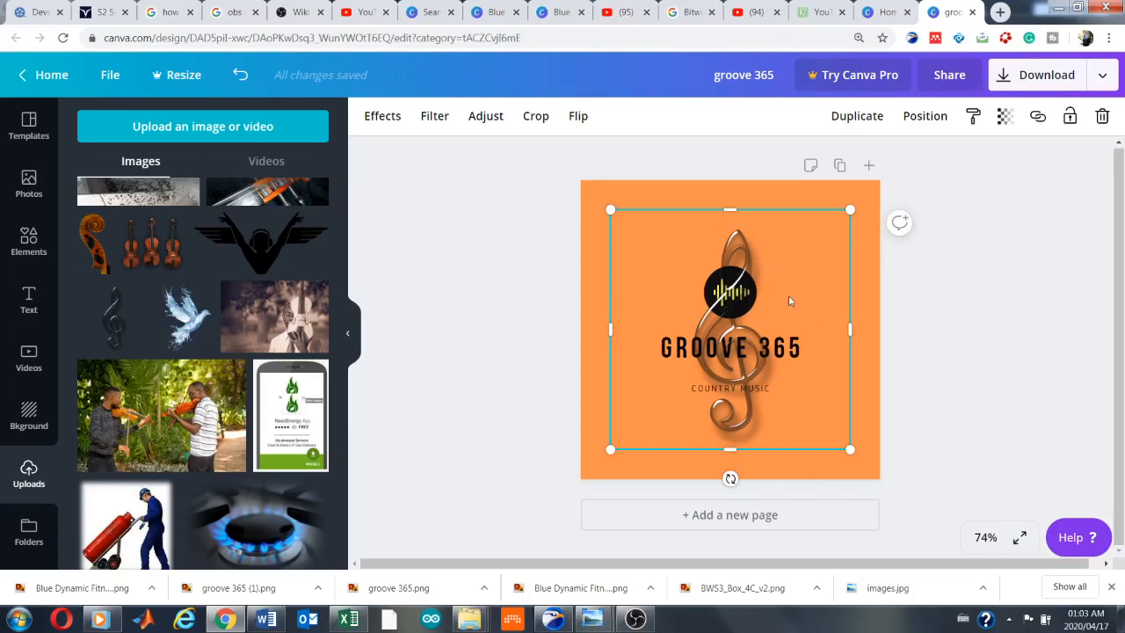
{"action": "left_click", "coordinate": [911, 336]}
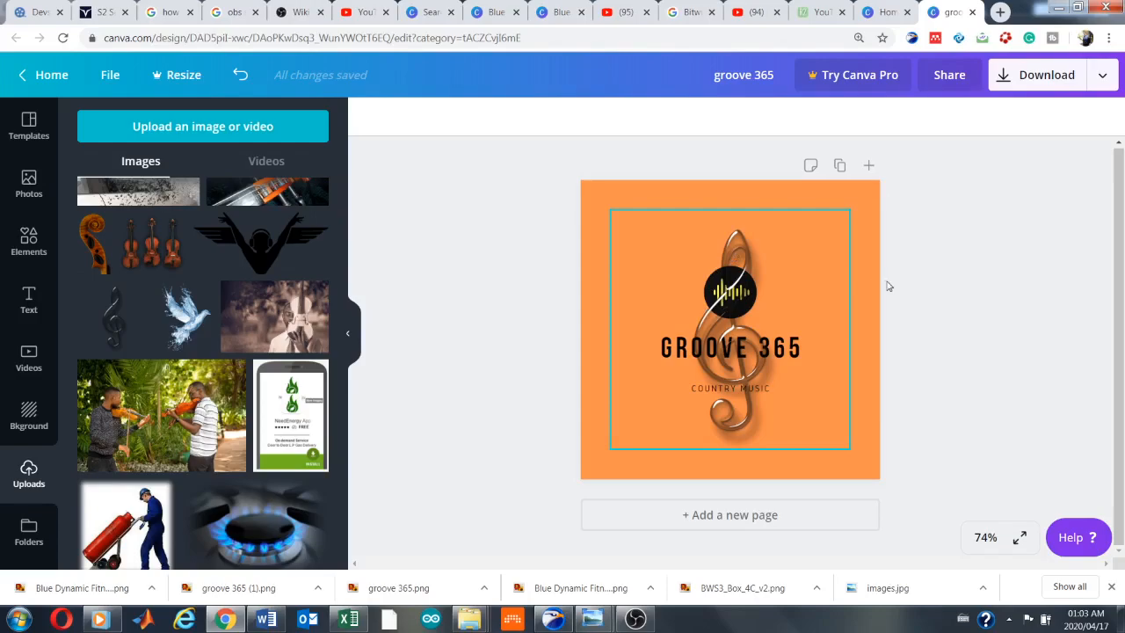
Set the treble clef image's transparency to 44
{"action": "left_click", "coordinate": [741, 424]}
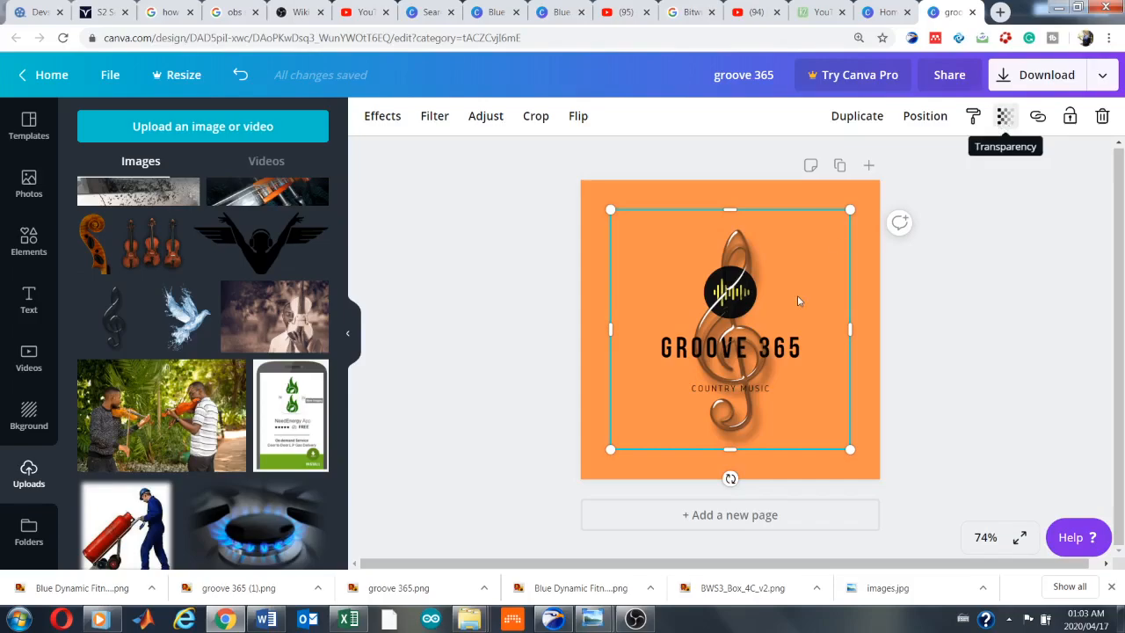
{"action": "left_click", "coordinate": [1007, 120]}
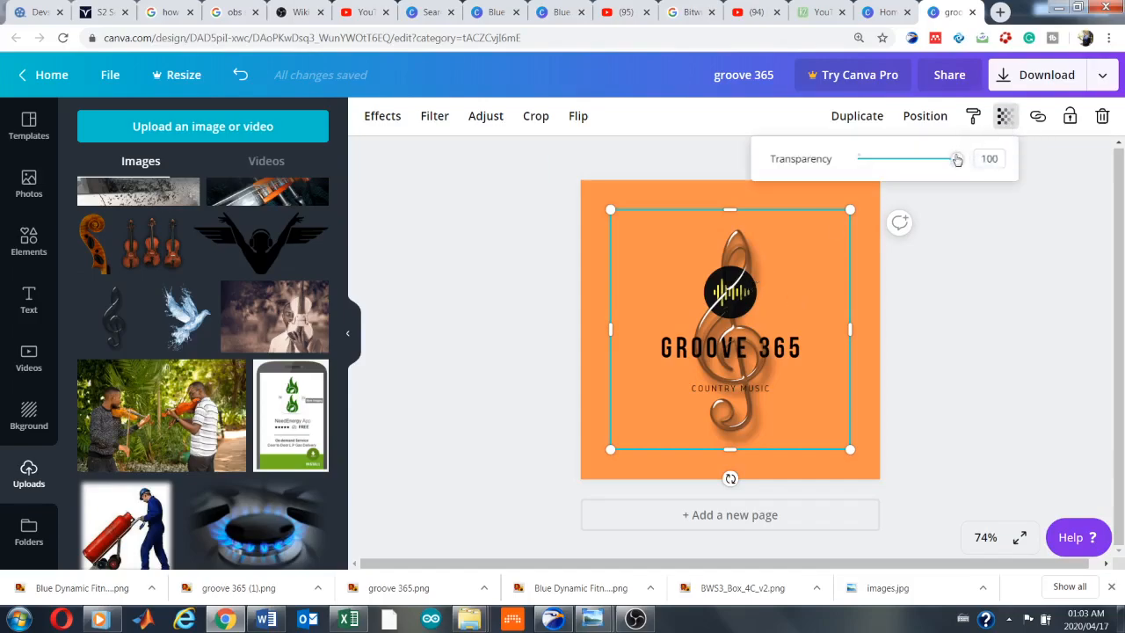
{"action": "left_click_drag", "start_coordinate": [956, 158], "coordinate": [901, 161]}
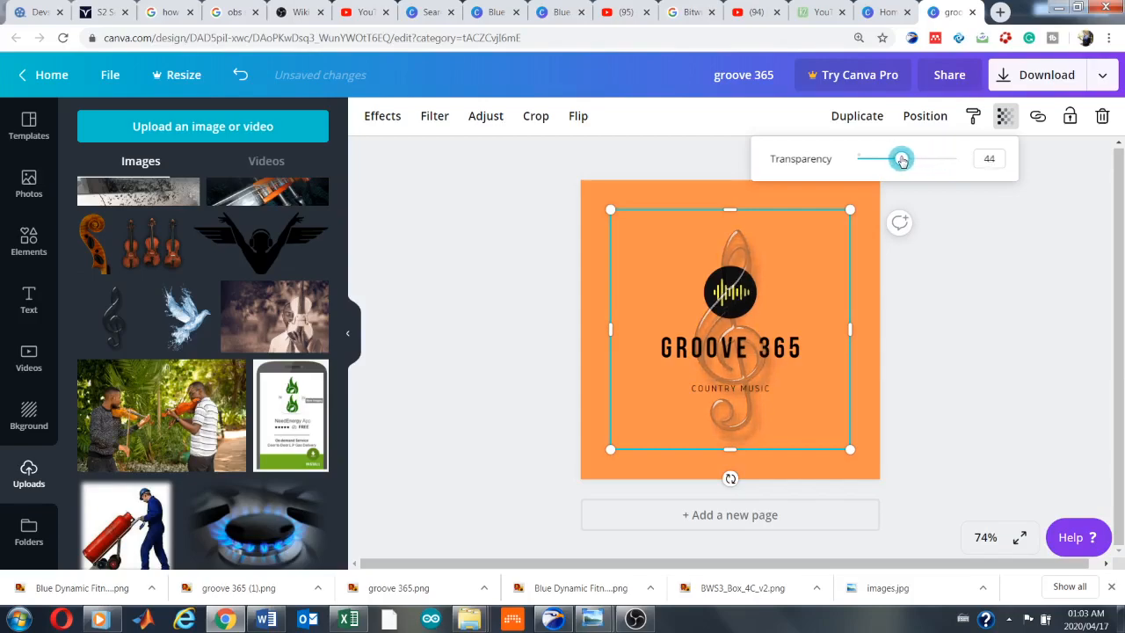
{"action": "left_click", "coordinate": [979, 275]}
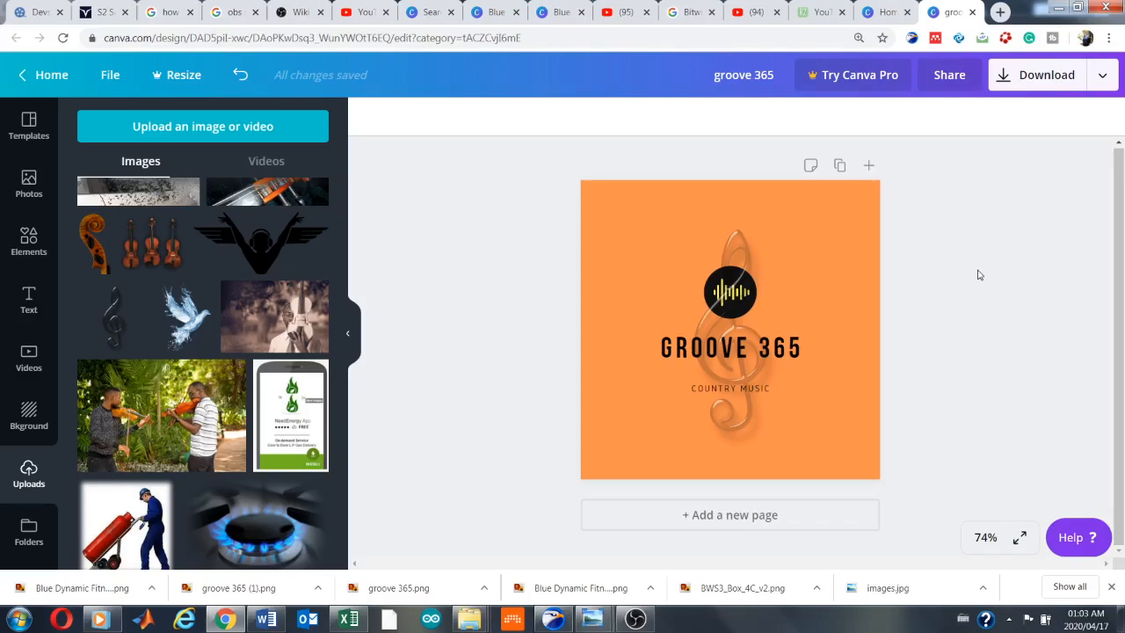
Shrink the treble clef image and centre it behind the text in the lower half of the logo
{"action": "left_click", "coordinate": [743, 256]}
{"action": "left_click_drag", "start_coordinate": [612, 210], "coordinate": [738, 352]}
{"action": "left_click_drag", "start_coordinate": [634, 296], "coordinate": [697, 342]}
{"action": "left_click_drag", "start_coordinate": [726, 400], "coordinate": [707, 379]}
{"action": "left_click", "coordinate": [963, 382]}
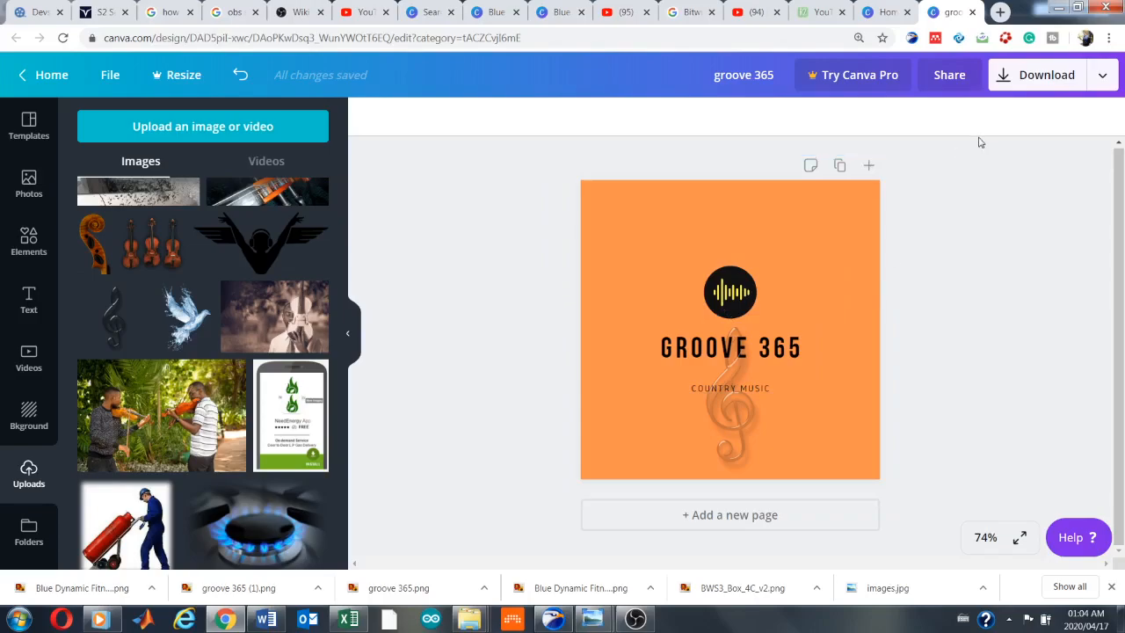
Download the logo as a PNG file and dismiss the Canva Pro trial offer
{"action": "left_click", "coordinate": [1003, 79]}
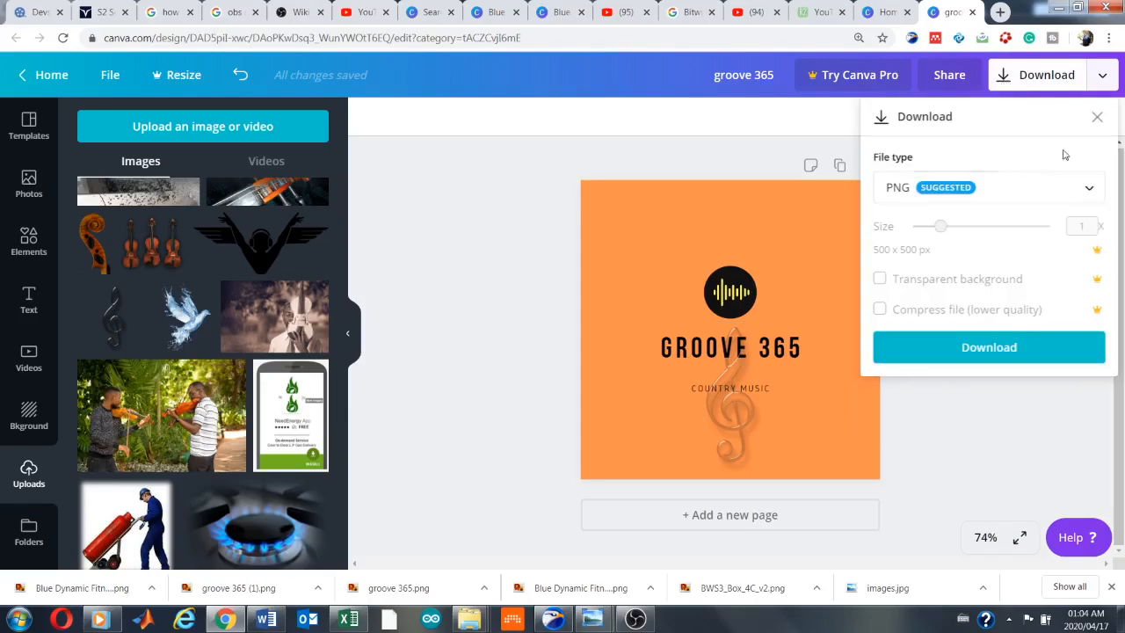
{"action": "left_click", "coordinate": [1089, 191]}
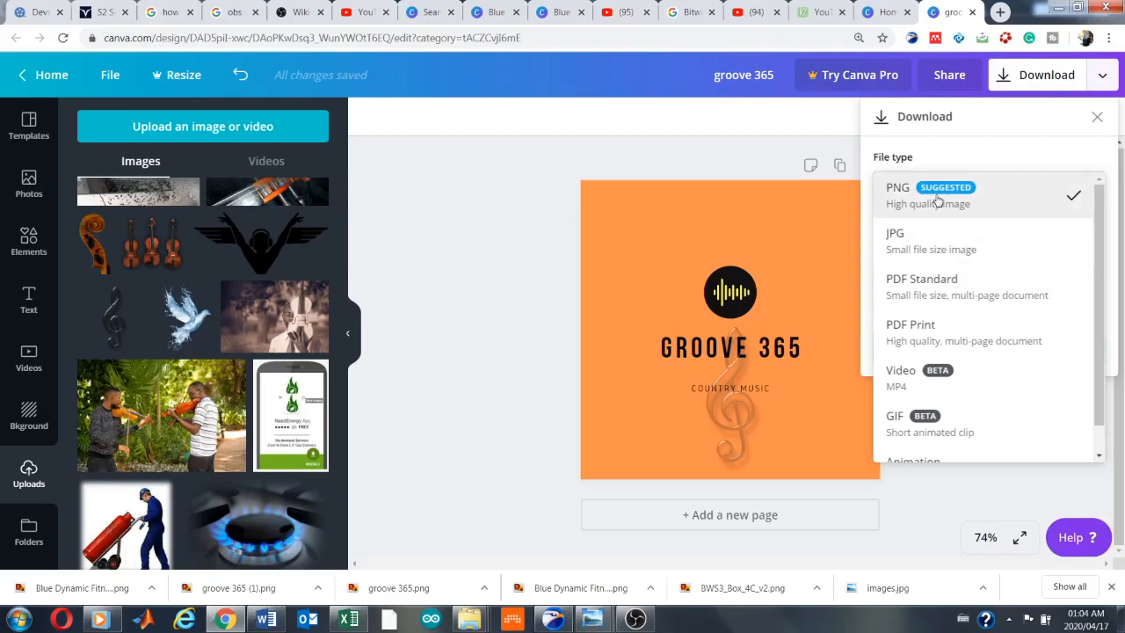
{"action": "left_click", "coordinate": [977, 200]}
{"action": "left_click", "coordinate": [921, 343]}
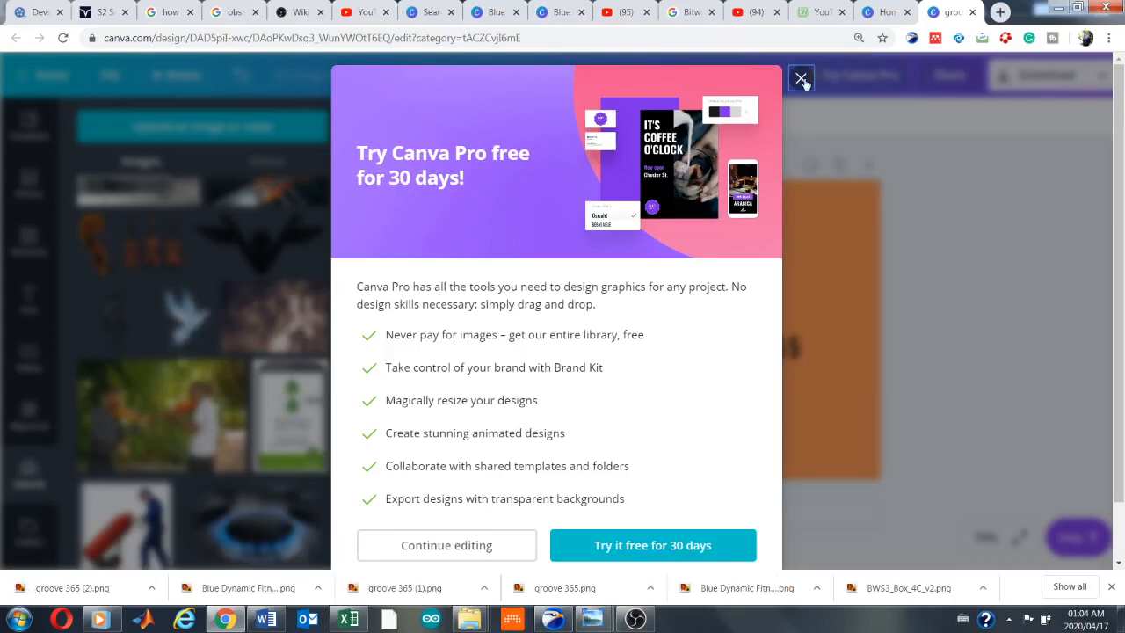
{"action": "left_click", "coordinate": [802, 79]}
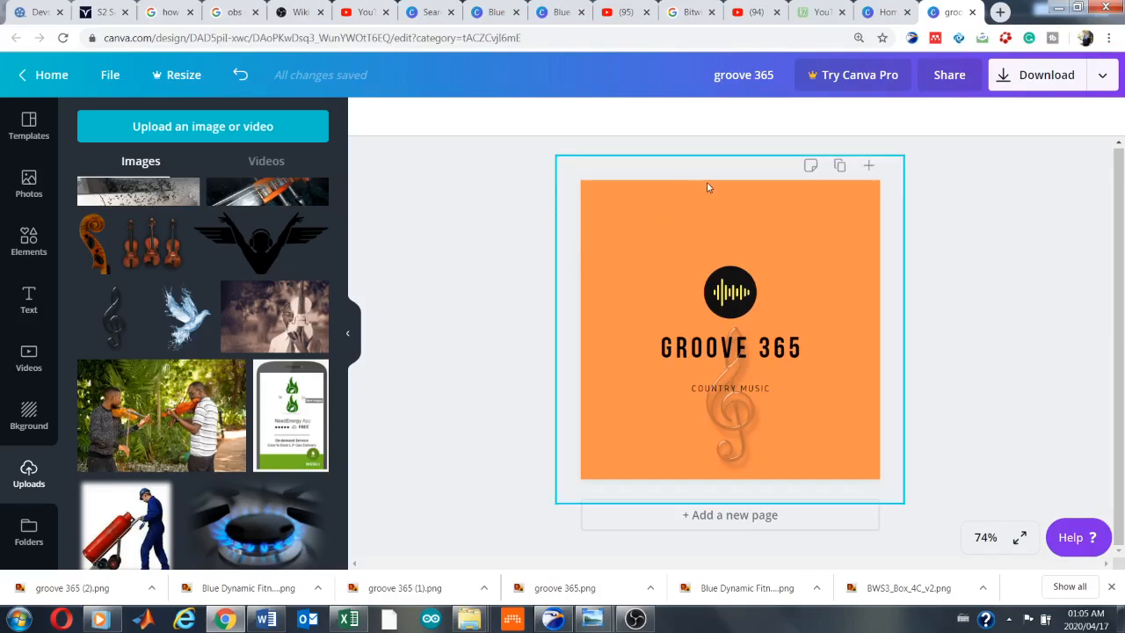
Return to the Canva home page and examine the template categories it offers, from logos and posters to videos and flyers
{"action": "left_click", "coordinate": [881, 12]}
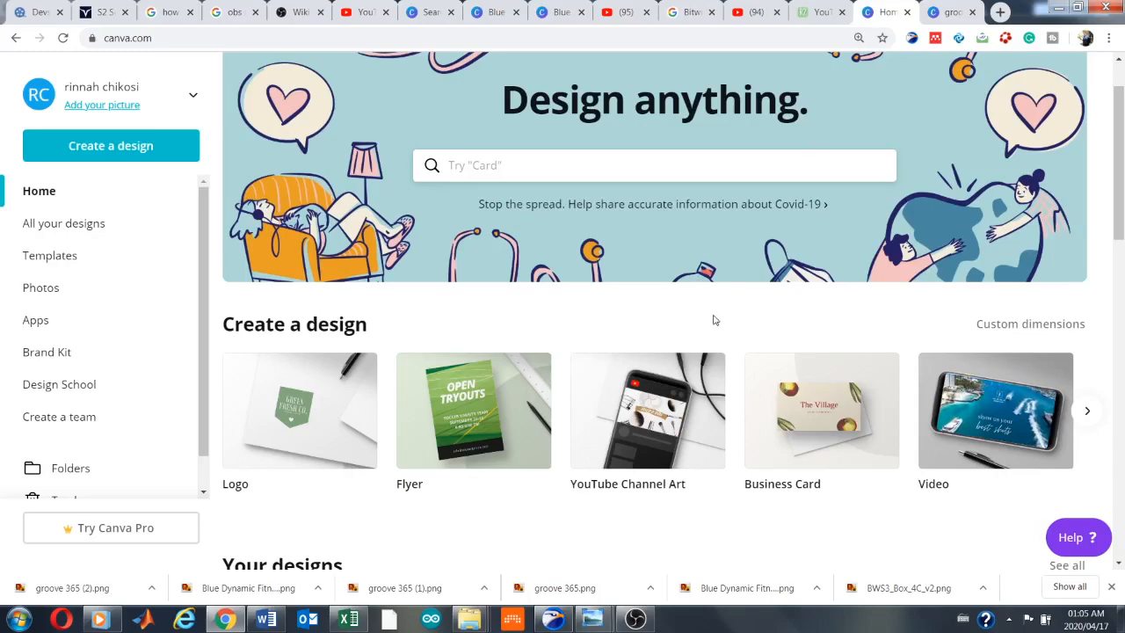
{"action": "scroll", "coordinate": [713, 320], "scroll_direction": "down", "scroll_amount": 3}
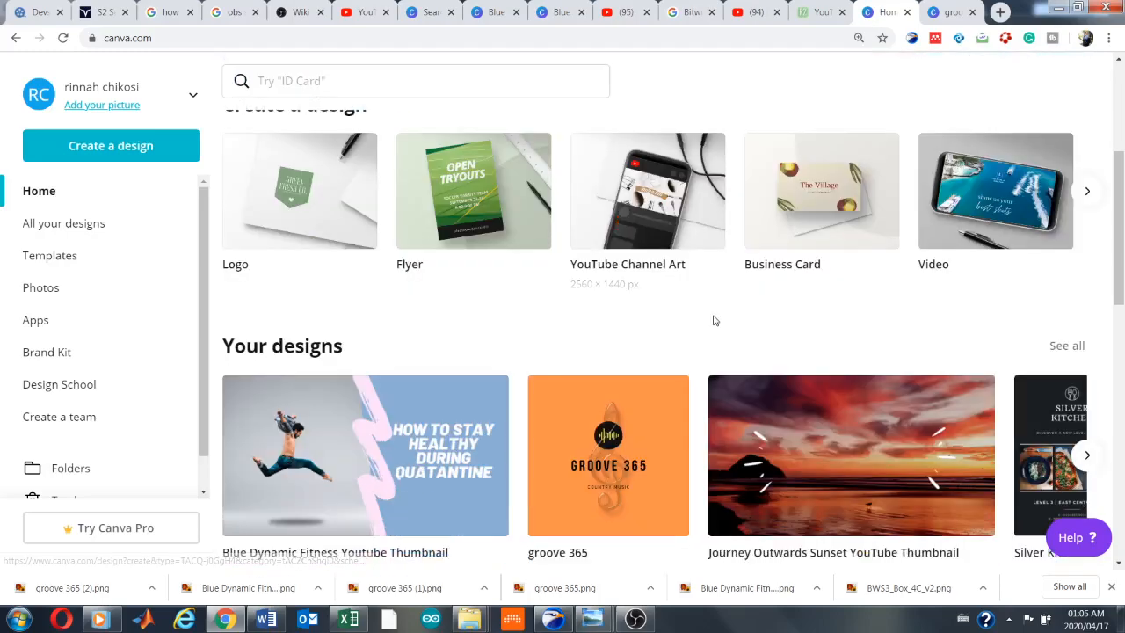
{"action": "scroll", "coordinate": [714, 319], "scroll_direction": "down", "scroll_amount": 2}
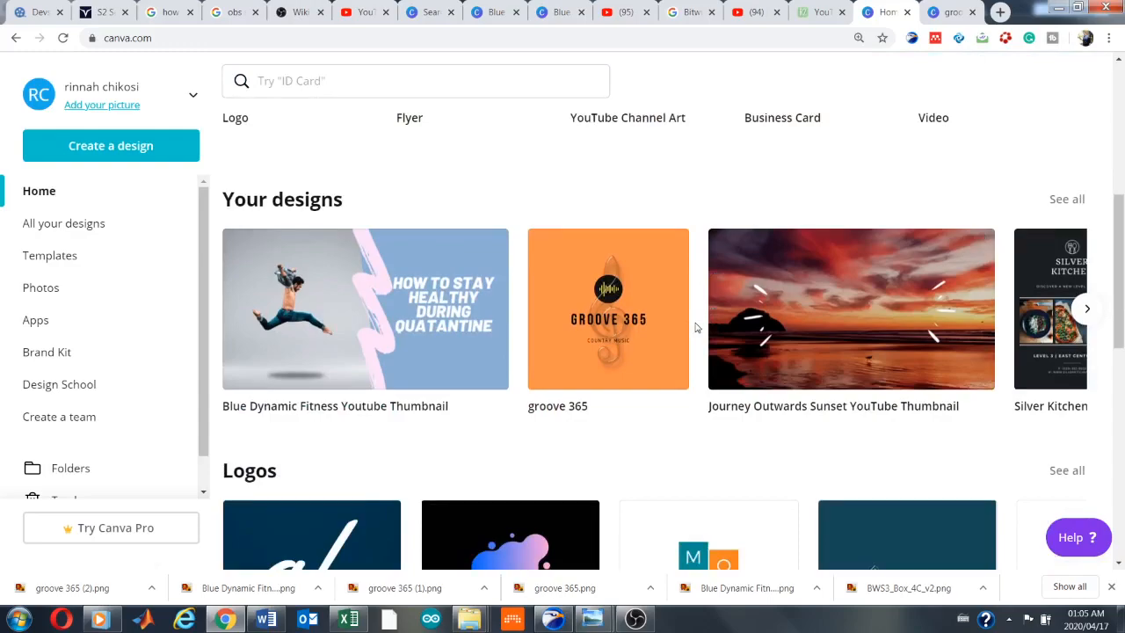
{"action": "scroll", "coordinate": [695, 327], "scroll_direction": "down", "scroll_amount": 4}
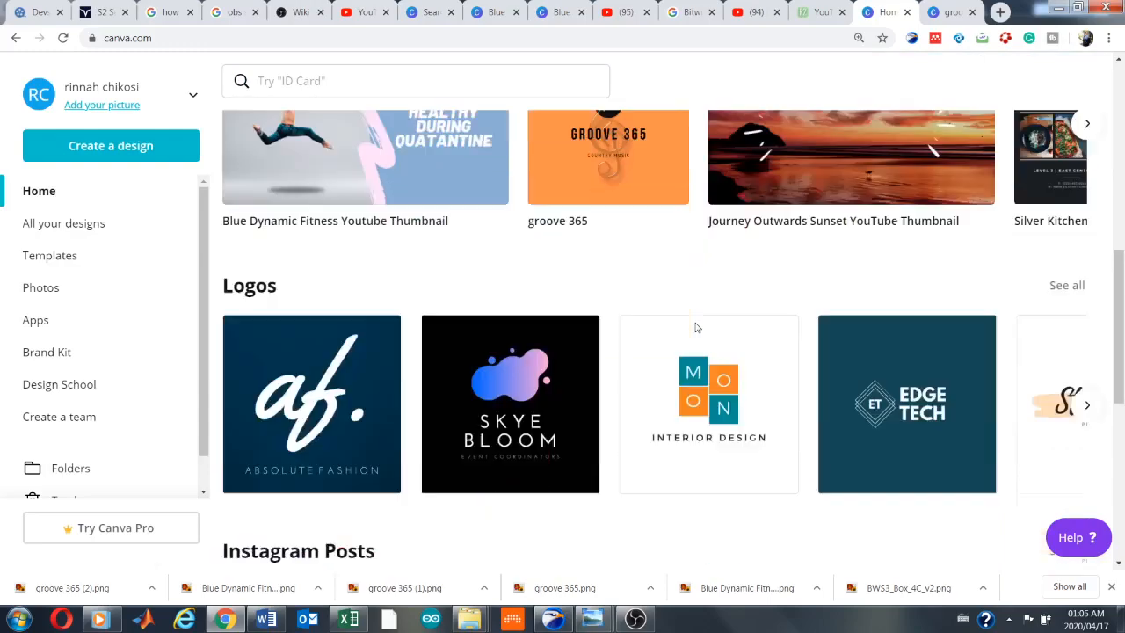
{"action": "scroll", "coordinate": [697, 327], "scroll_direction": "down", "scroll_amount": 4}
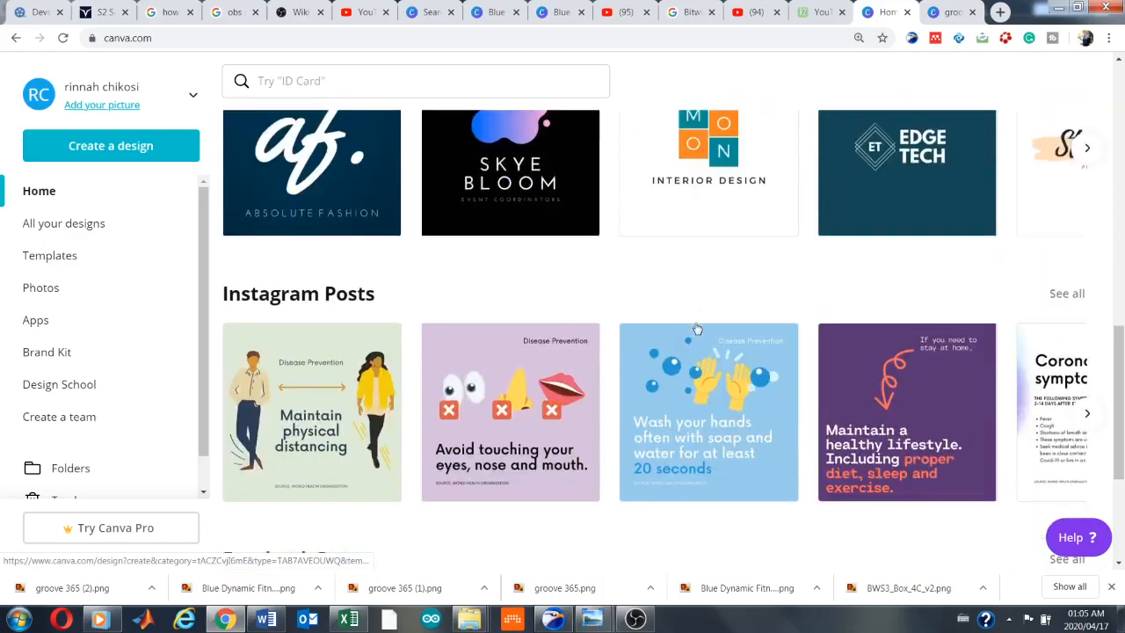
{"action": "scroll", "coordinate": [697, 329], "scroll_direction": "down", "scroll_amount": 4}
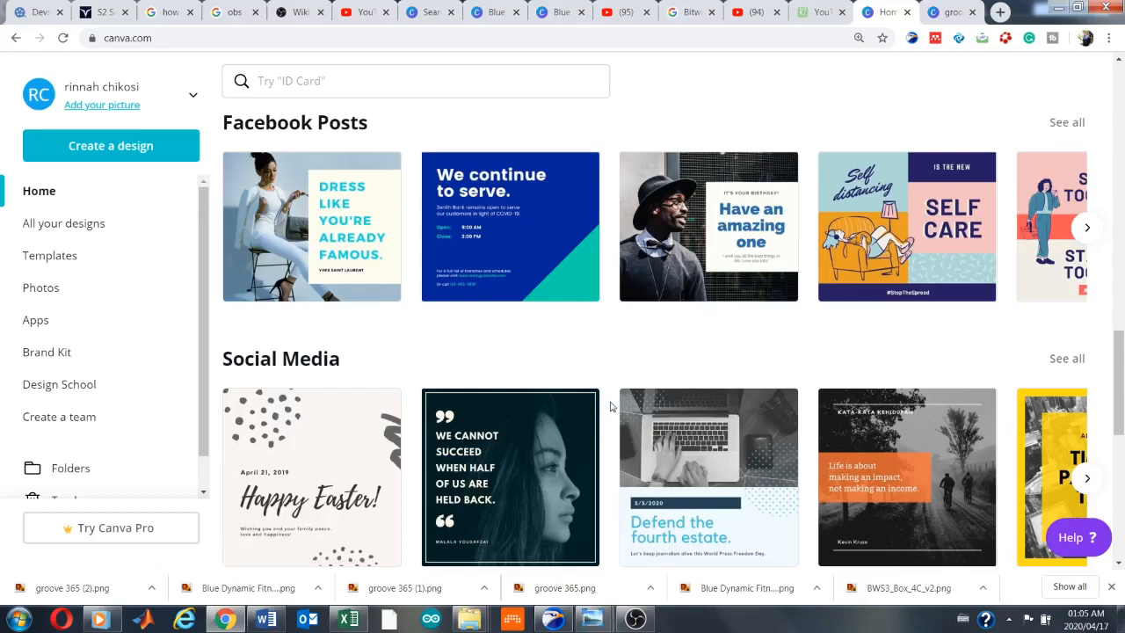
{"action": "scroll", "coordinate": [610, 406], "scroll_direction": "down", "scroll_amount": 3}
{"action": "scroll", "coordinate": [610, 406], "scroll_direction": "down", "scroll_amount": 1}
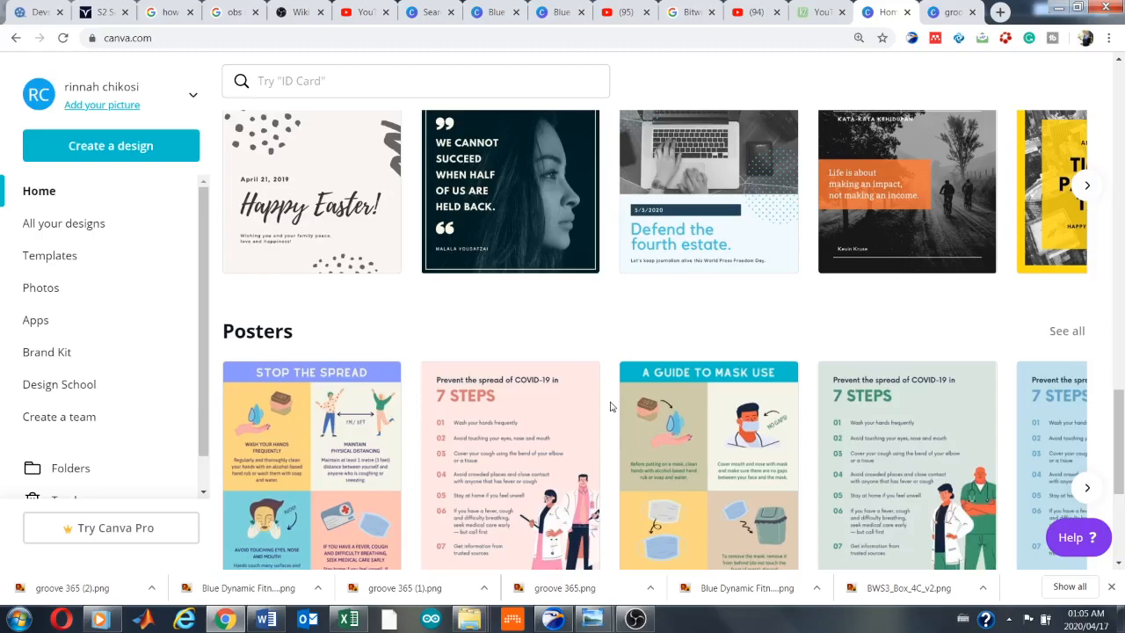
{"action": "scroll", "coordinate": [611, 406], "scroll_direction": "down", "scroll_amount": 3}
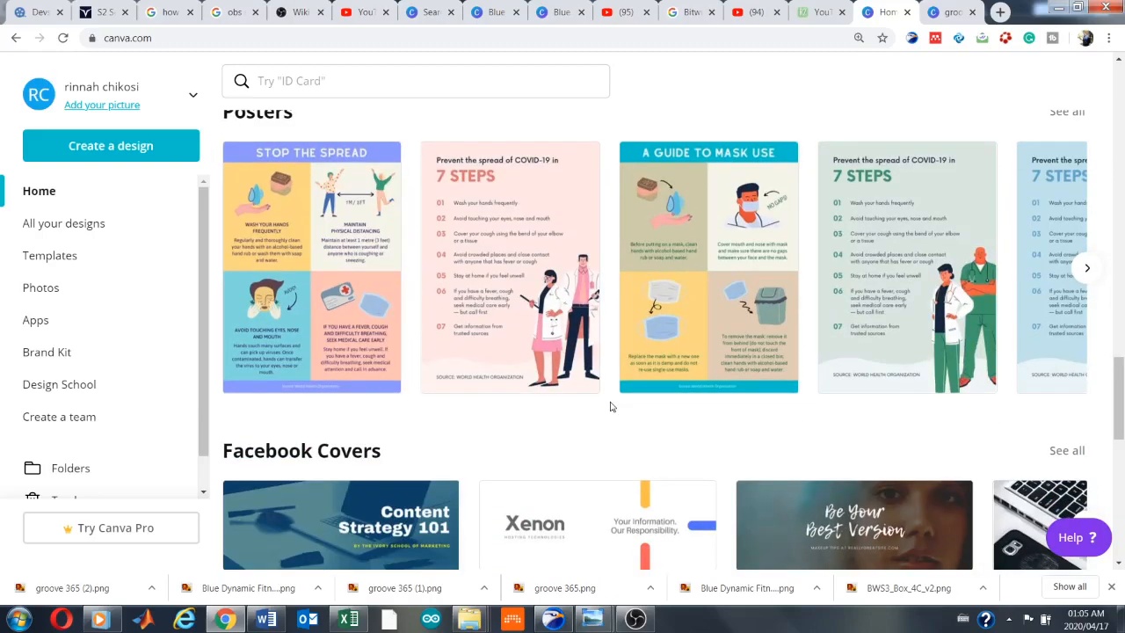
{"action": "scroll", "coordinate": [734, 452], "scroll_direction": "down", "scroll_amount": 3}
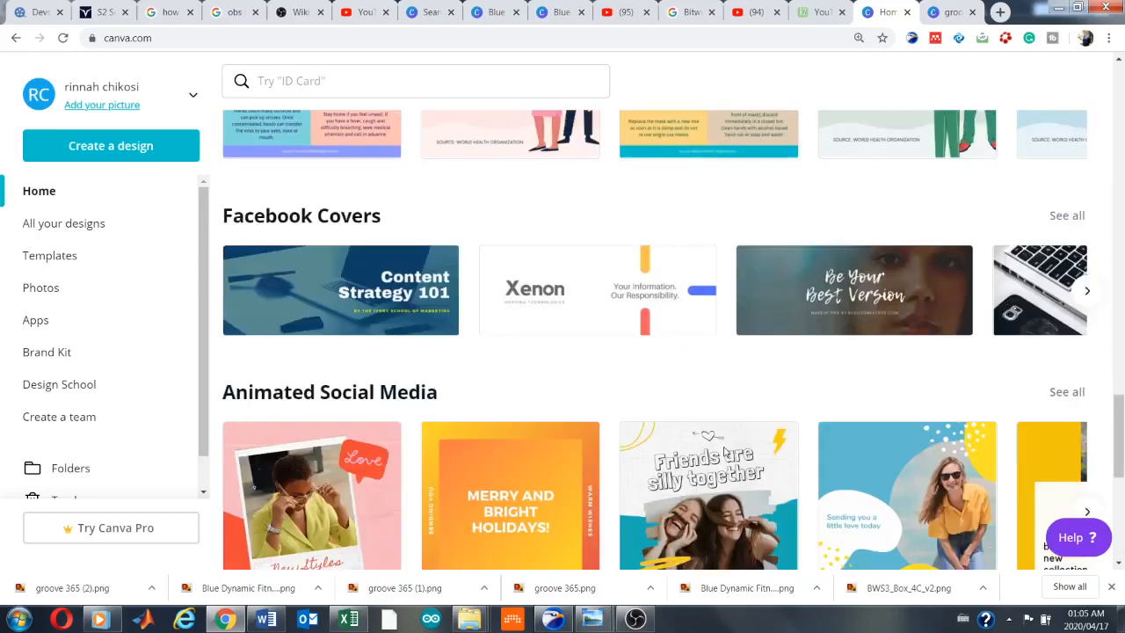
{"action": "scroll", "coordinate": [740, 348], "scroll_direction": "down", "scroll_amount": 3}
{"action": "scroll", "coordinate": [739, 349], "scroll_direction": "up", "scroll_amount": 3}
{"action": "scroll", "coordinate": [739, 349], "scroll_direction": "down", "scroll_amount": 8}
{"action": "scroll", "coordinate": [742, 350], "scroll_direction": "down", "scroll_amount": 2}
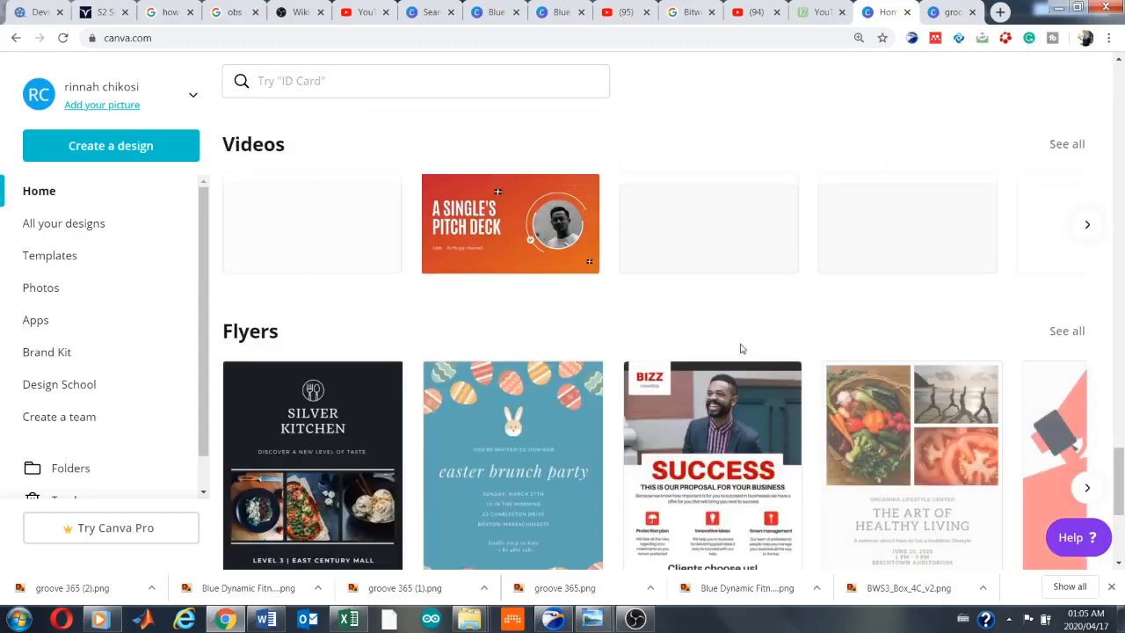
{"action": "scroll", "coordinate": [741, 349], "scroll_direction": "up", "scroll_amount": 1}
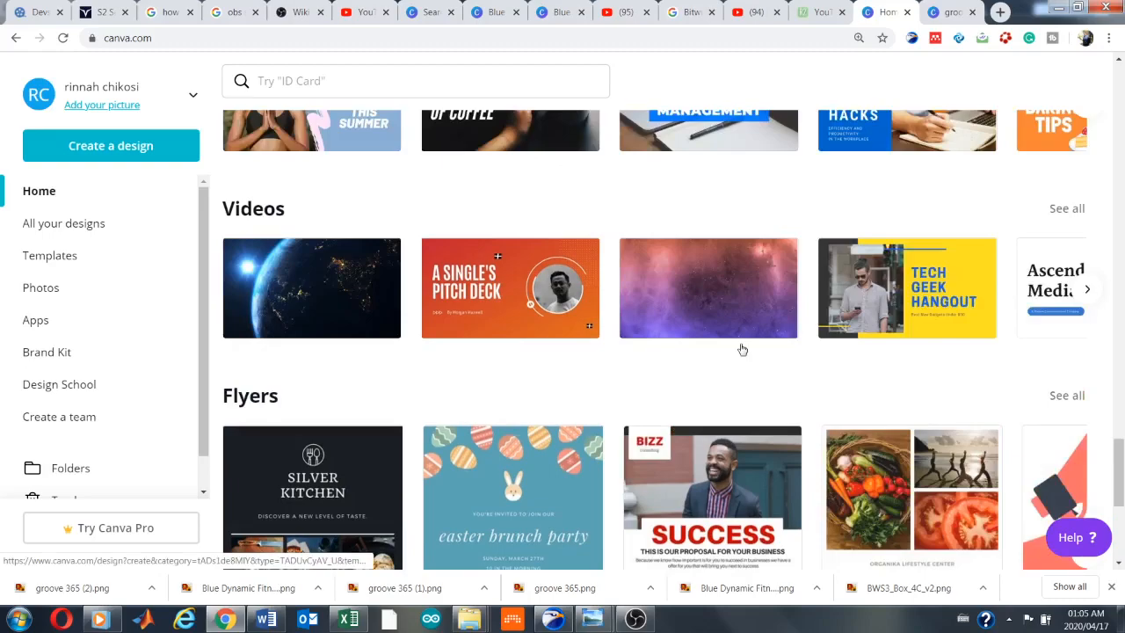
{"action": "scroll", "coordinate": [742, 350], "scroll_direction": "up", "scroll_amount": 3}
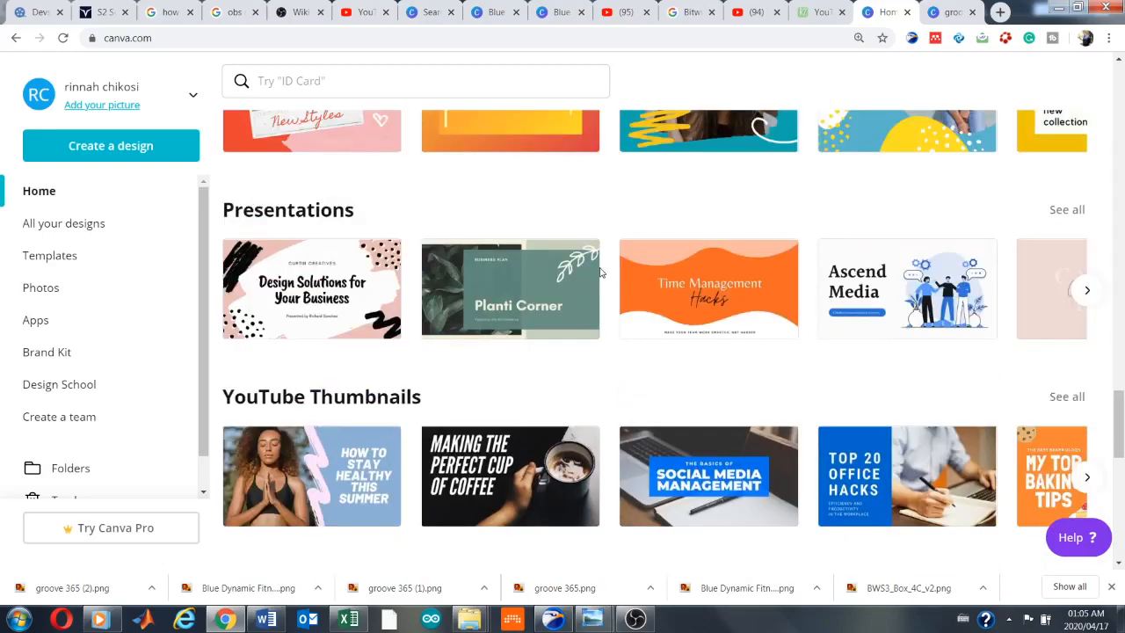
Browse the YouTube Thumbnails templates and start a design from the "How to stay healthy this summer" template
{"action": "left_click", "coordinate": [383, 403]}
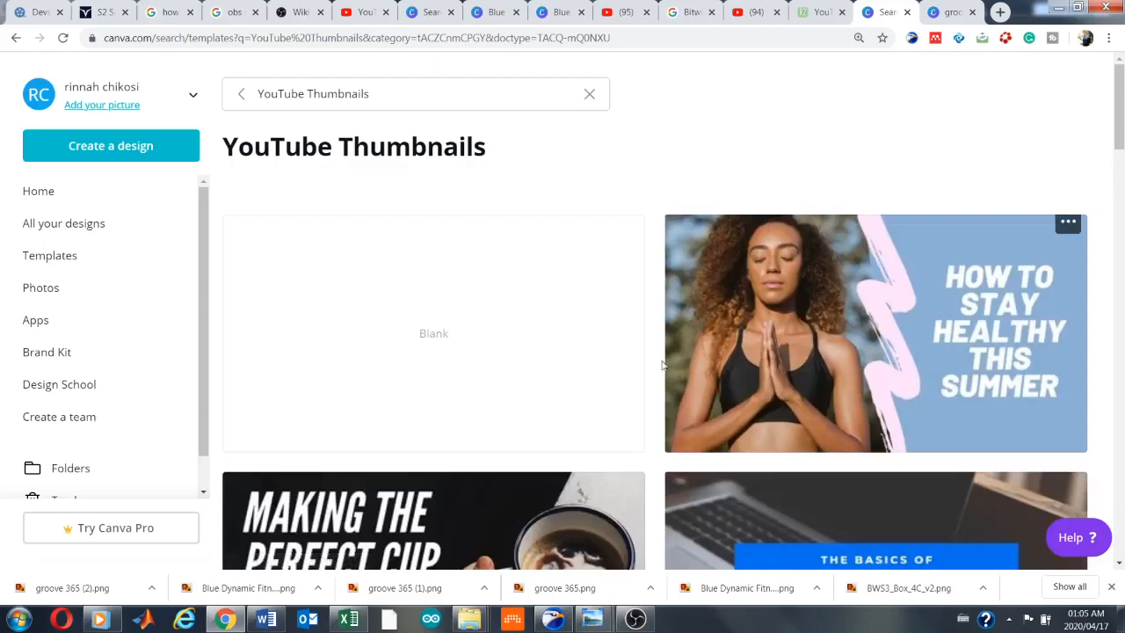
{"action": "scroll", "coordinate": [667, 360], "scroll_direction": "down", "scroll_amount": 12}
{"action": "scroll", "coordinate": [664, 366], "scroll_direction": "down", "scroll_amount": 12}
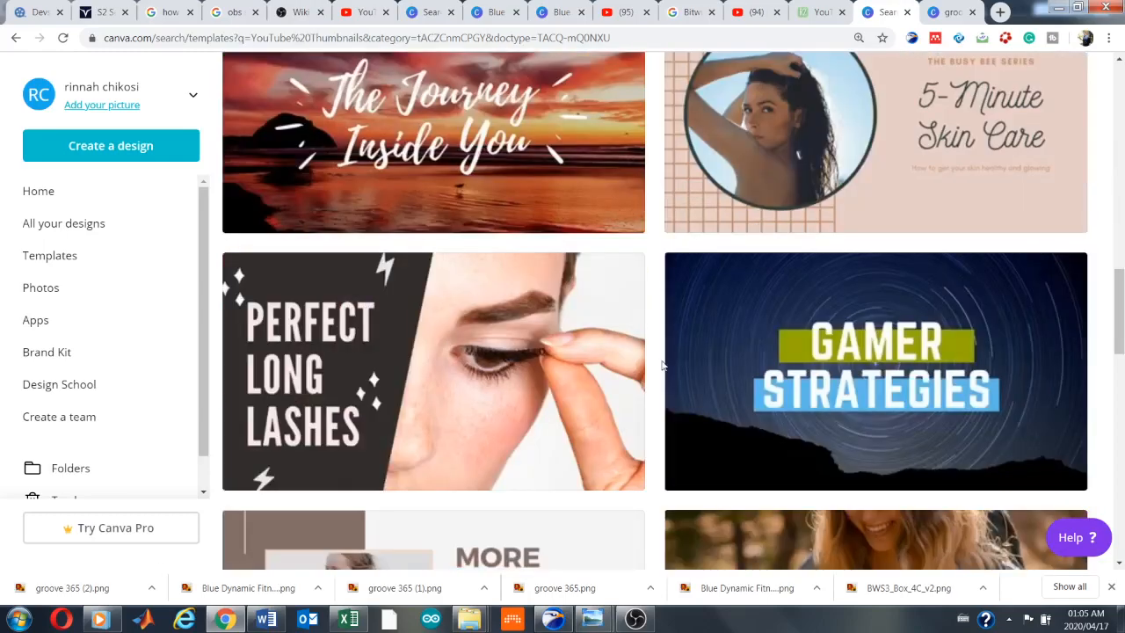
{"action": "scroll", "coordinate": [664, 366], "scroll_direction": "down", "scroll_amount": 3}
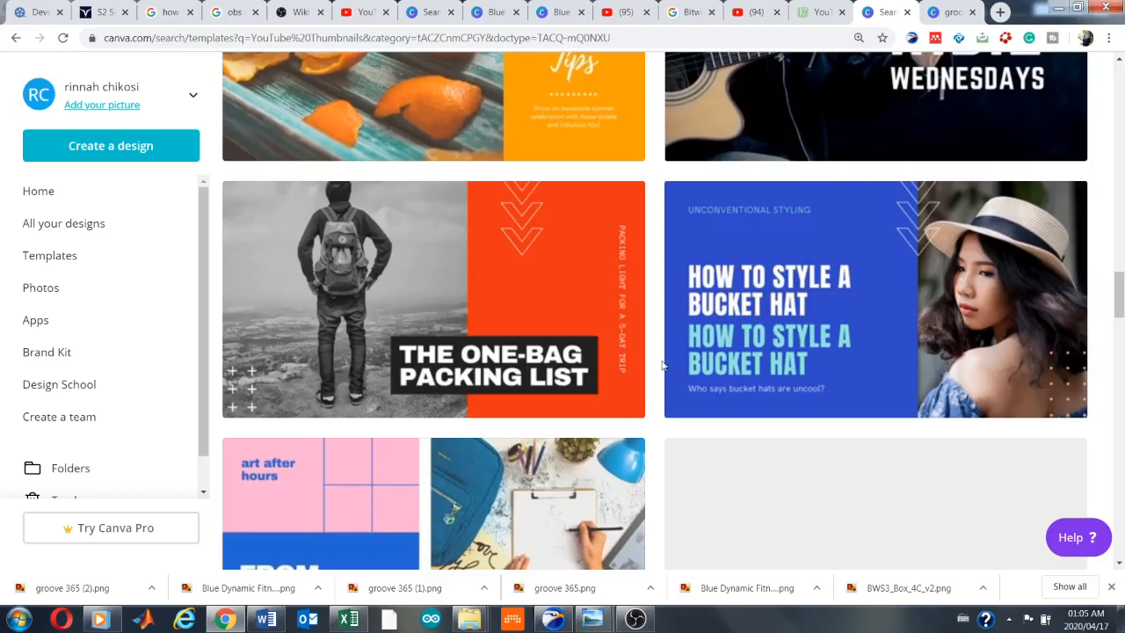
{"action": "scroll", "coordinate": [663, 366], "scroll_direction": "down", "scroll_amount": 4}
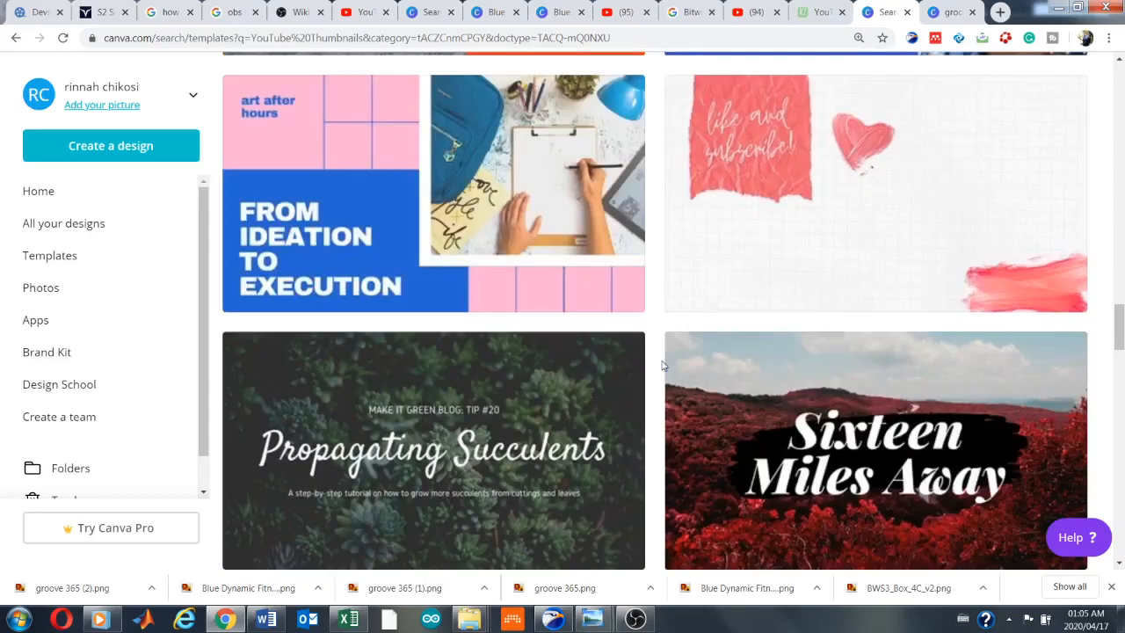
{"action": "scroll", "coordinate": [664, 365], "scroll_direction": "down", "scroll_amount": 11}
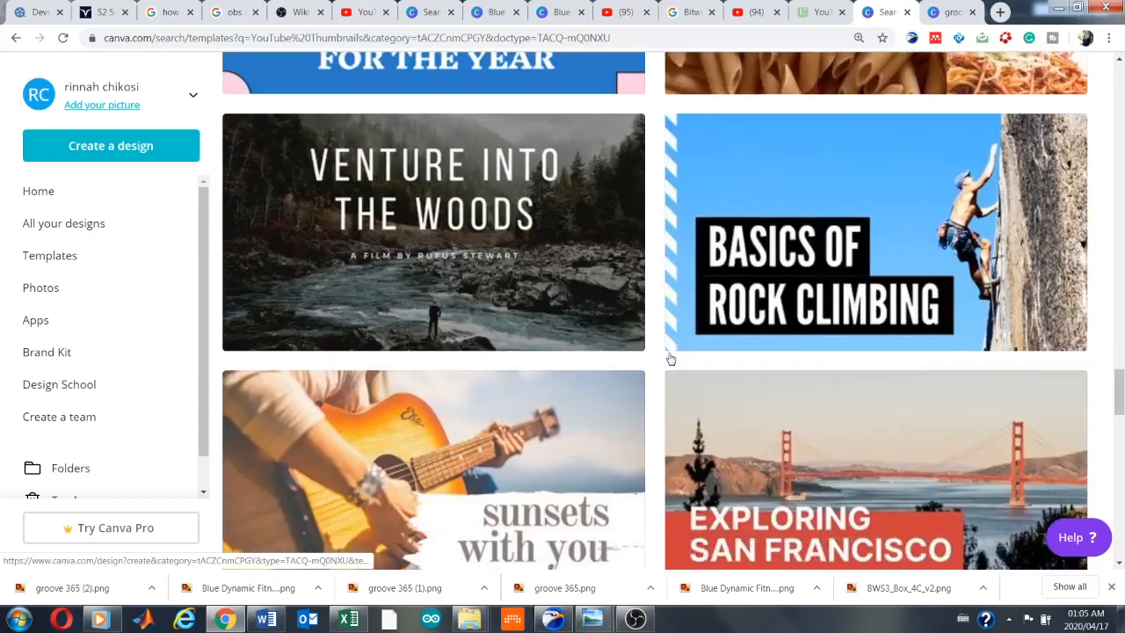
{"action": "scroll", "coordinate": [670, 358], "scroll_direction": "down", "scroll_amount": 6}
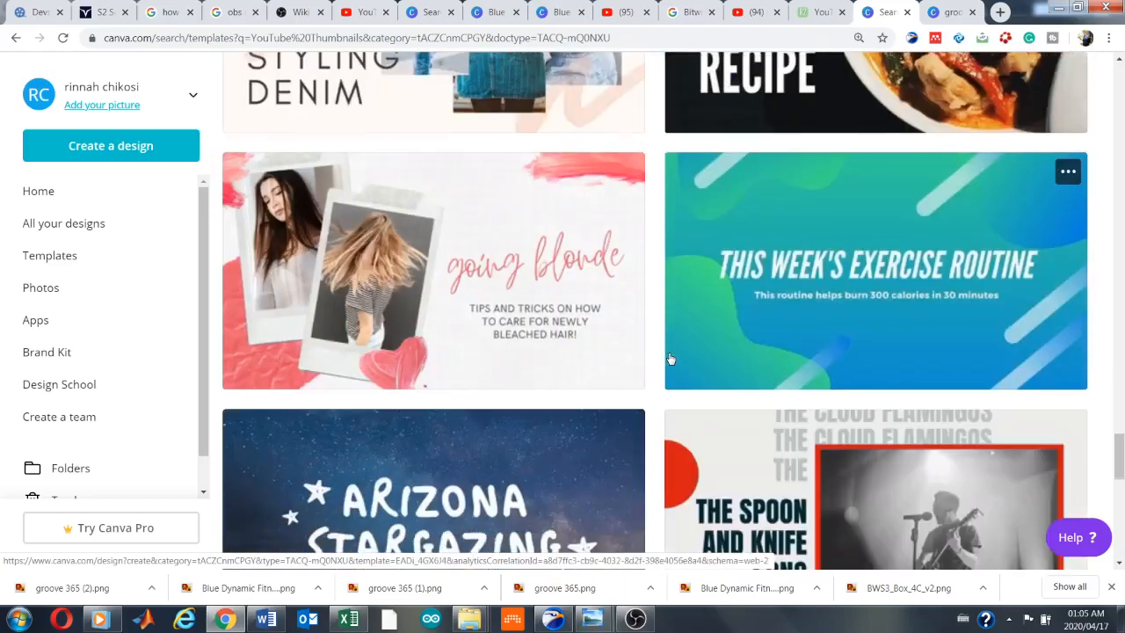
{"action": "scroll", "coordinate": [669, 358], "scroll_direction": "up", "scroll_amount": 6}
{"action": "scroll", "coordinate": [670, 358], "scroll_direction": "up", "scroll_amount": 8}
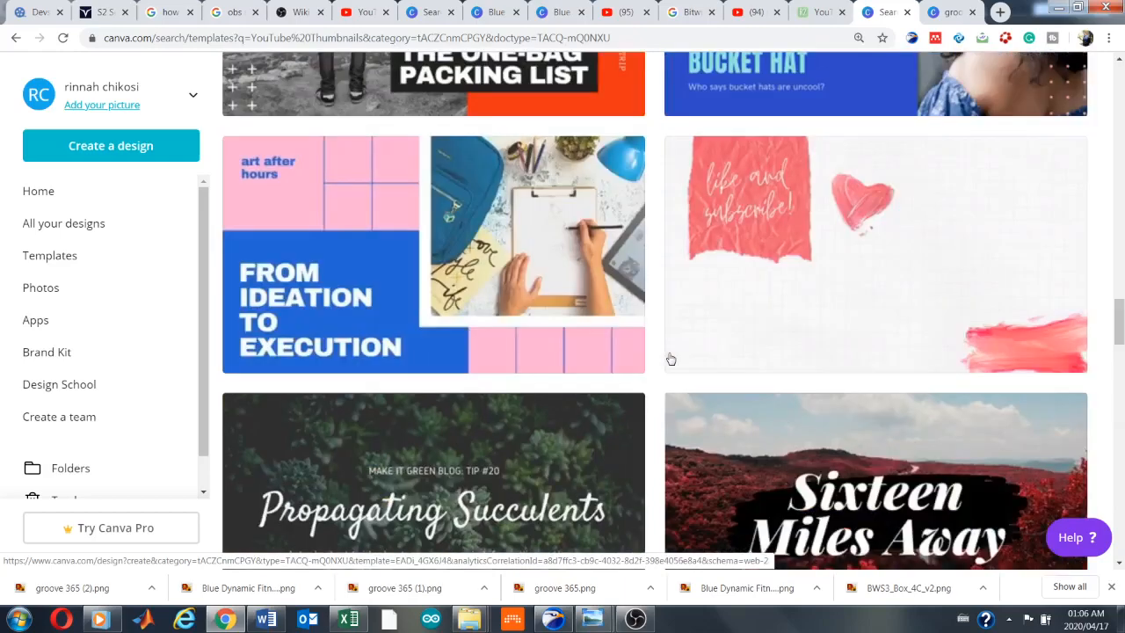
{"action": "scroll", "coordinate": [670, 358], "scroll_direction": "up", "scroll_amount": 5}
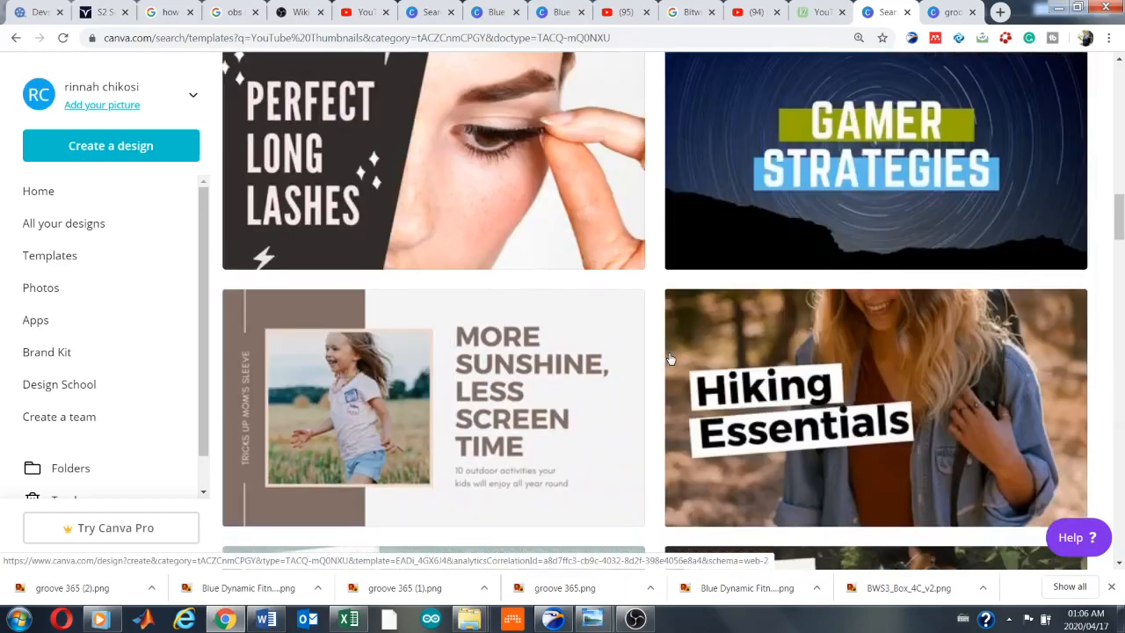
{"action": "scroll", "coordinate": [670, 358], "scroll_direction": "up", "scroll_amount": 8}
{"action": "scroll", "coordinate": [669, 358], "scroll_direction": "down", "scroll_amount": 1}
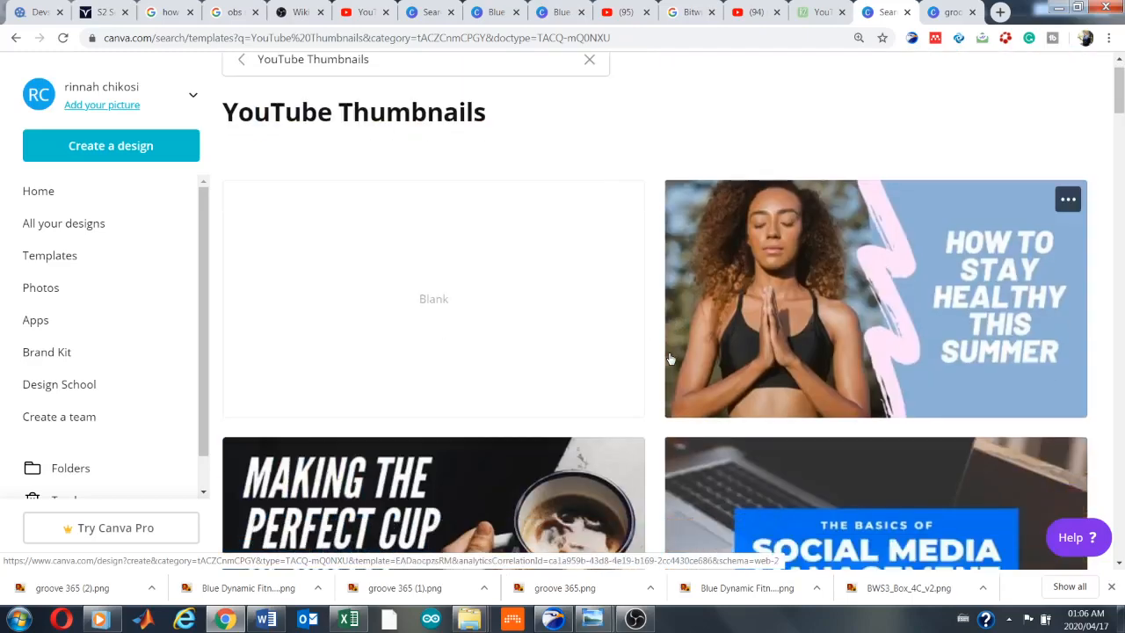
{"action": "scroll", "coordinate": [671, 358], "scroll_direction": "up", "scroll_amount": 1}
{"action": "scroll", "coordinate": [671, 359], "scroll_direction": "down", "scroll_amount": 2}
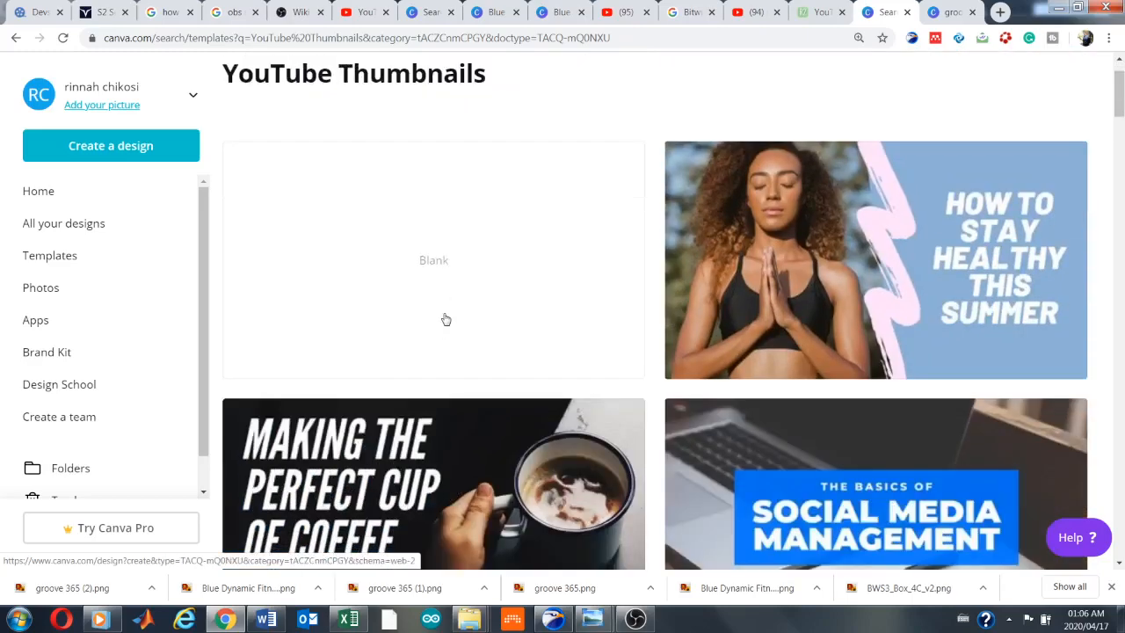
{"action": "left_click", "coordinate": [877, 270]}
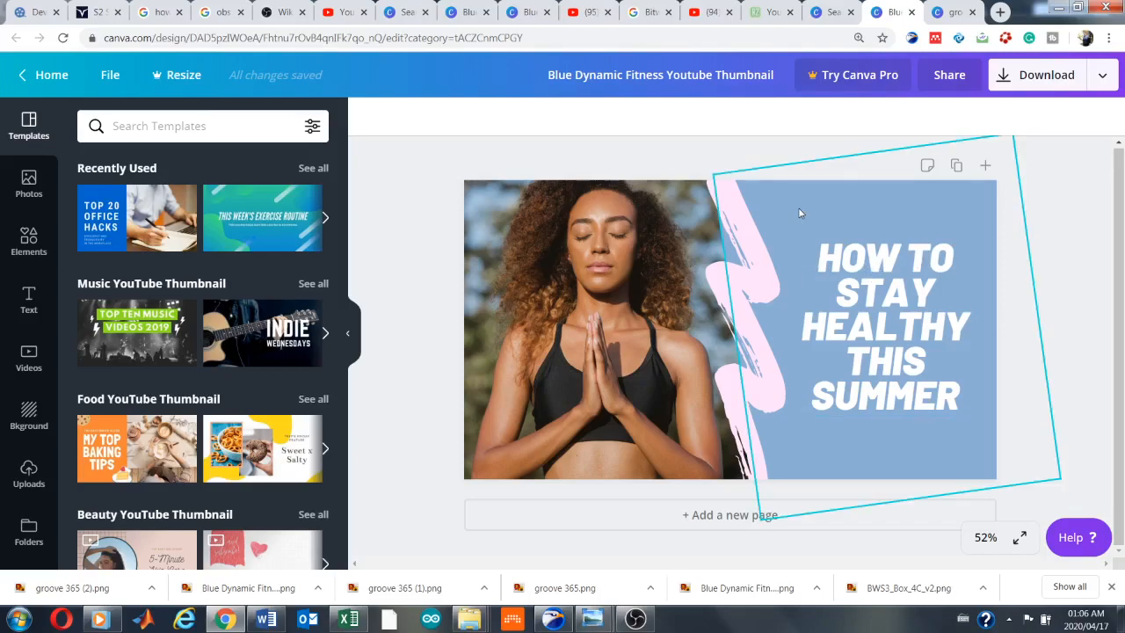
Replace "THIS SUMMER" in the thumbnail's headline with "DURING QUARANTINE"
{"action": "left_click", "coordinate": [886, 284]}
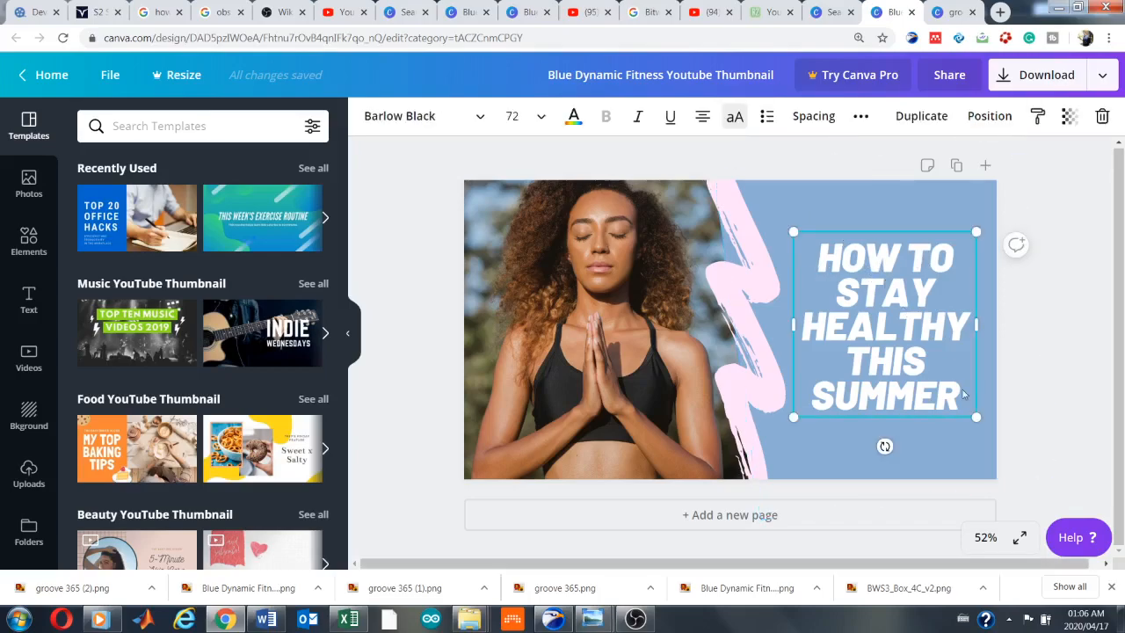
{"action": "left_click", "coordinate": [956, 401]}
{"action": "key", "text": "BackSpace"}
{"action": "key", "text": "BackSpace"}
{"action": "key", "text": "BackSpace"}
{"action": "key", "text": "BackSpace"}
{"action": "key", "text": "BackSpace"}
{"action": "key", "text": "BackSpace"}
{"action": "key", "text": "BackSpace"}
{"action": "key", "text": "BackSpace"}
{"action": "key", "text": "BackSpace"}
{"action": "key", "text": "BackSpace"}
{"action": "key", "text": "BackSpace"}
{"action": "key", "text": "BackSpace"}
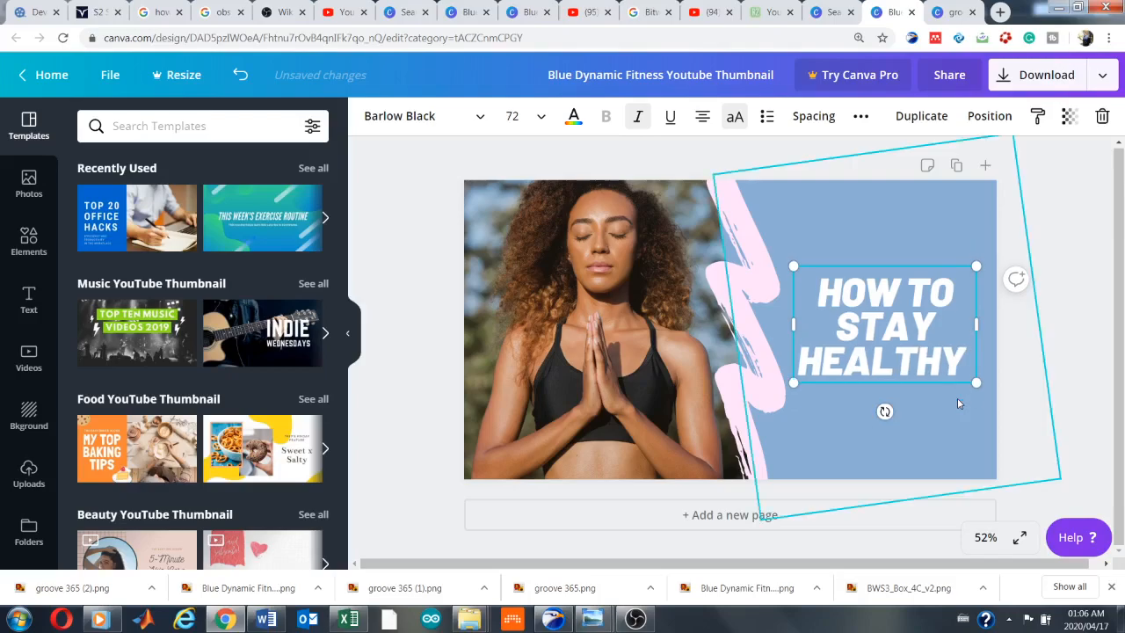
{"action": "type", "text": "DURING"}
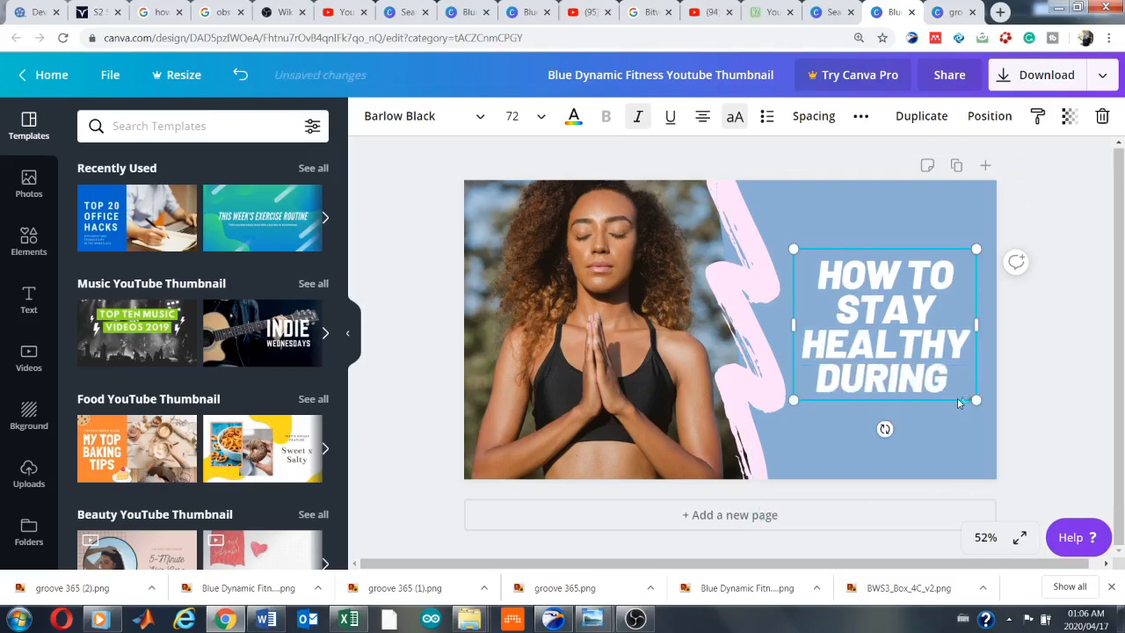
{"action": "type", "text": " QUARANTINE"}
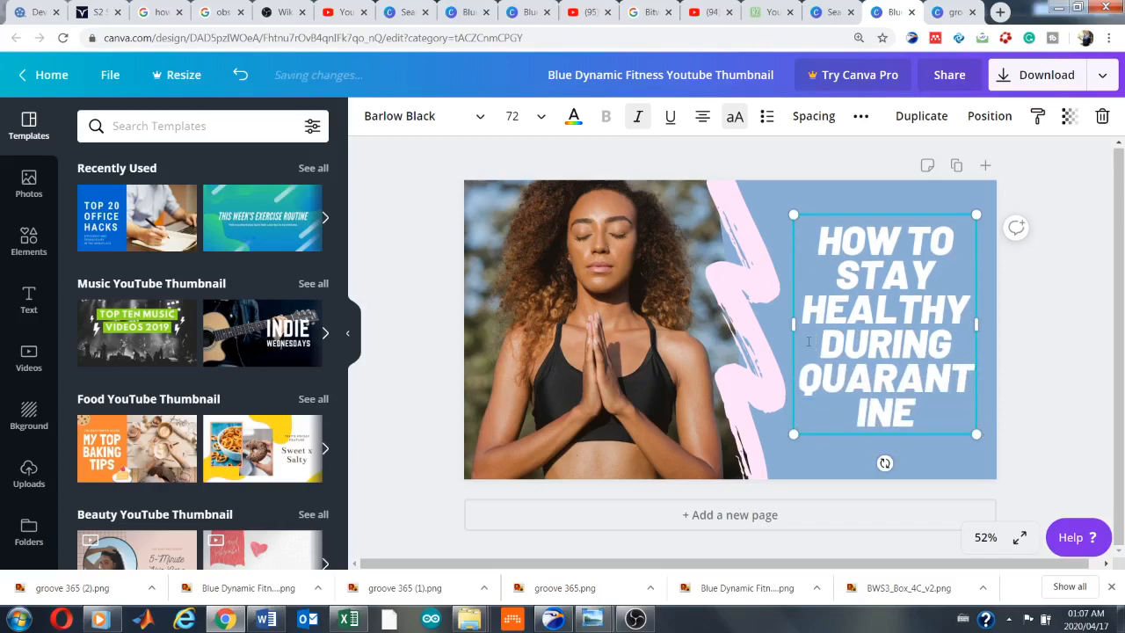
Enlarge the headline's text box on the blue area, scaling its font size to about 80.3
{"action": "left_click_drag", "start_coordinate": [792, 215], "coordinate": [785, 206]}
{"action": "left_click_drag", "start_coordinate": [975, 204], "coordinate": [981, 199]}
{"action": "left_click_drag", "start_coordinate": [981, 433], "coordinate": [988, 444]}
Set the headline's font size to 64, and widen and raise its text box so "QUARANTINE" fits on one line
{"action": "left_click_drag", "start_coordinate": [833, 232], "coordinate": [913, 397]}
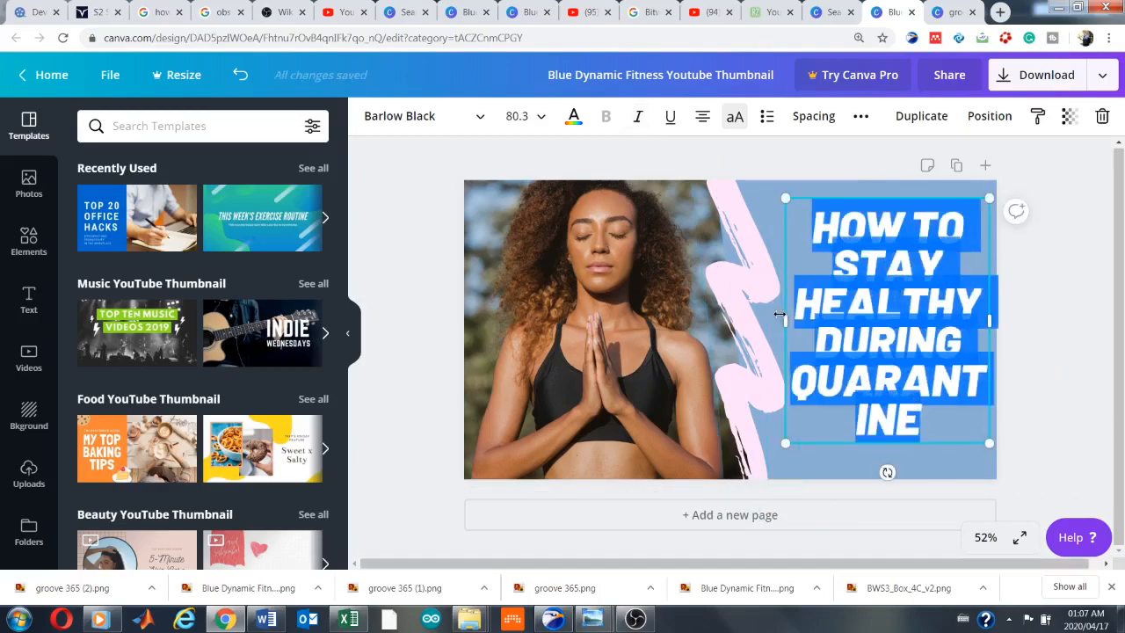
{"action": "left_click", "coordinate": [538, 129]}
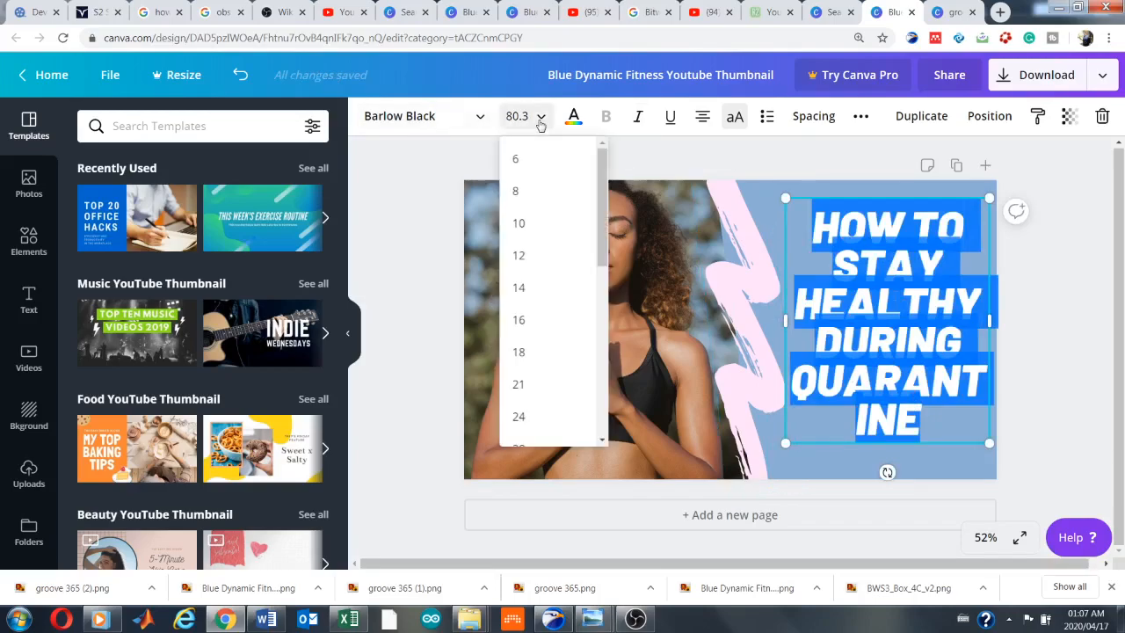
{"action": "left_click_drag", "start_coordinate": [603, 212], "coordinate": [587, 341]}
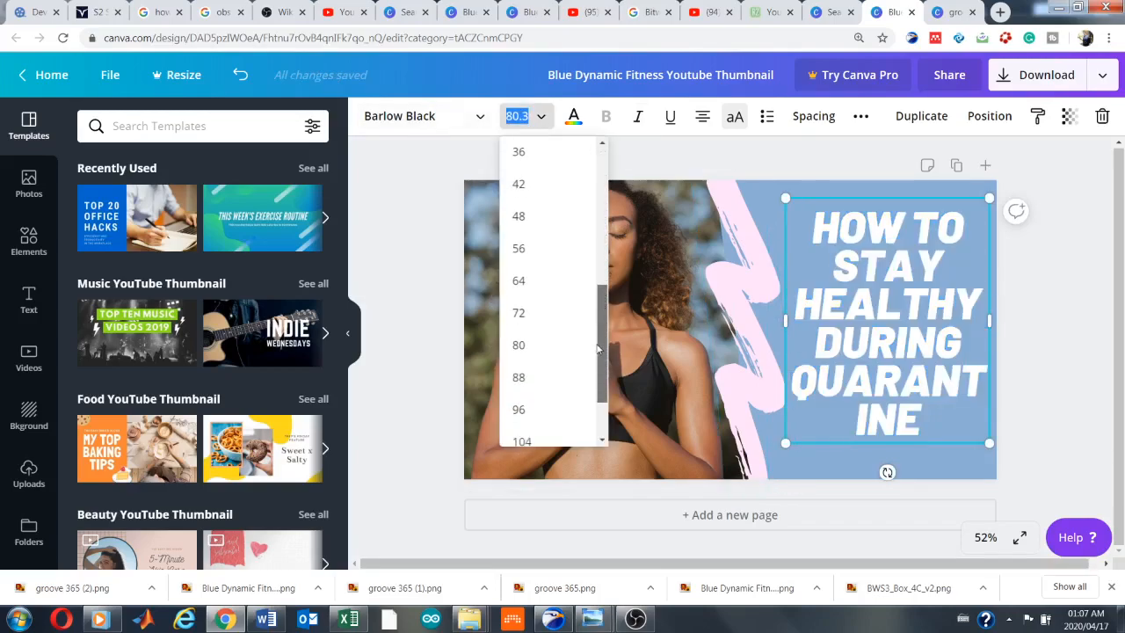
{"action": "left_click", "coordinate": [535, 284]}
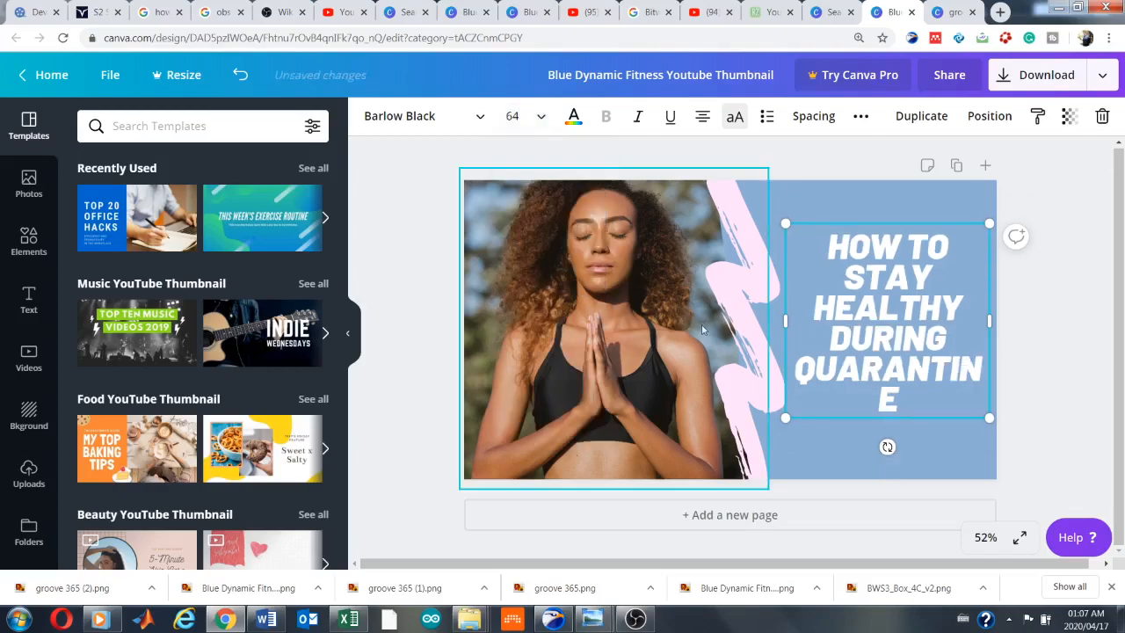
{"action": "mouse_move", "coordinate": [785, 324]}
{"action": "left_mouse_down"}
{"action": "mouse_move", "coordinate": [763, 321]}
{"action": "mouse_move", "coordinate": [775, 320]}
{"action": "left_mouse_up"}
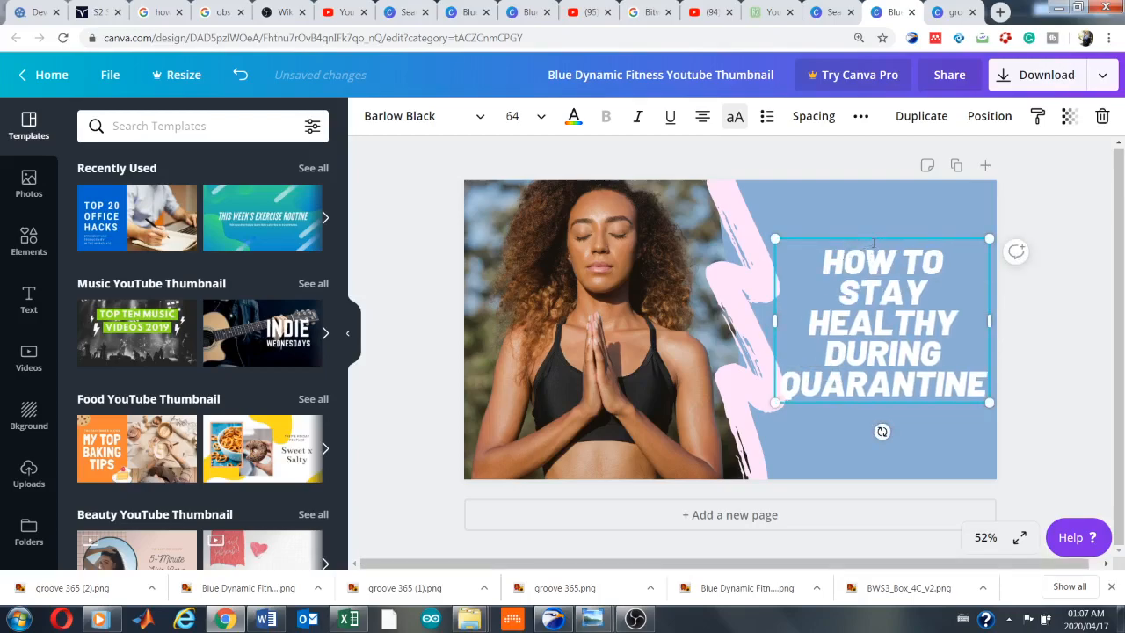
{"action": "left_click_drag", "start_coordinate": [873, 235], "coordinate": [873, 222]}
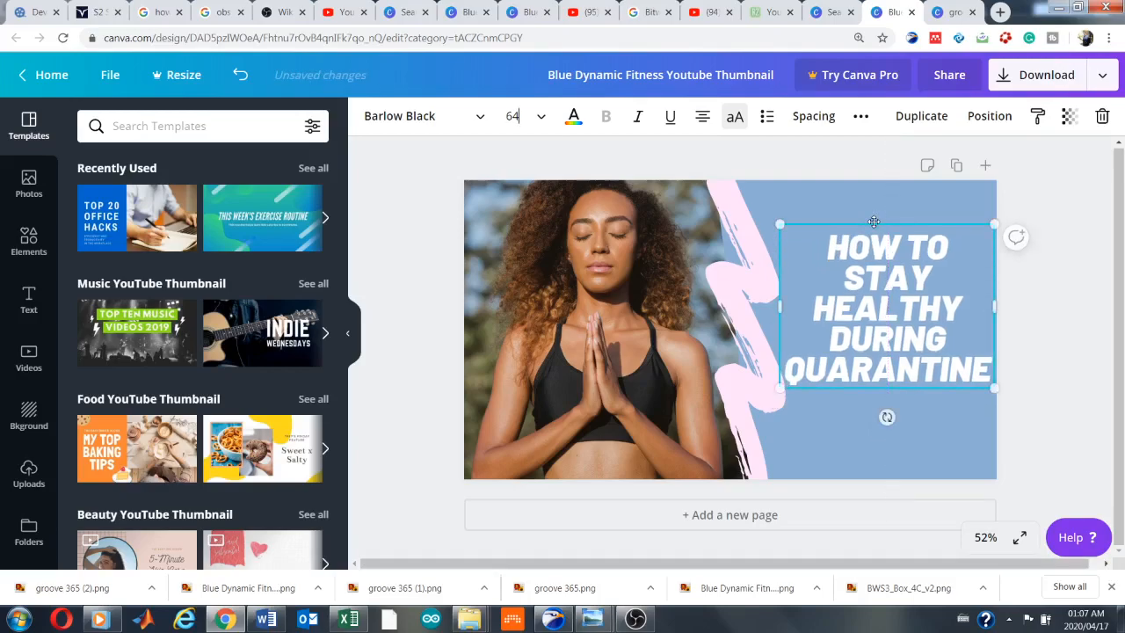
Delete the photo of the meditating woman and search the photo library for "fitness"
{"action": "left_click", "coordinate": [618, 342]}
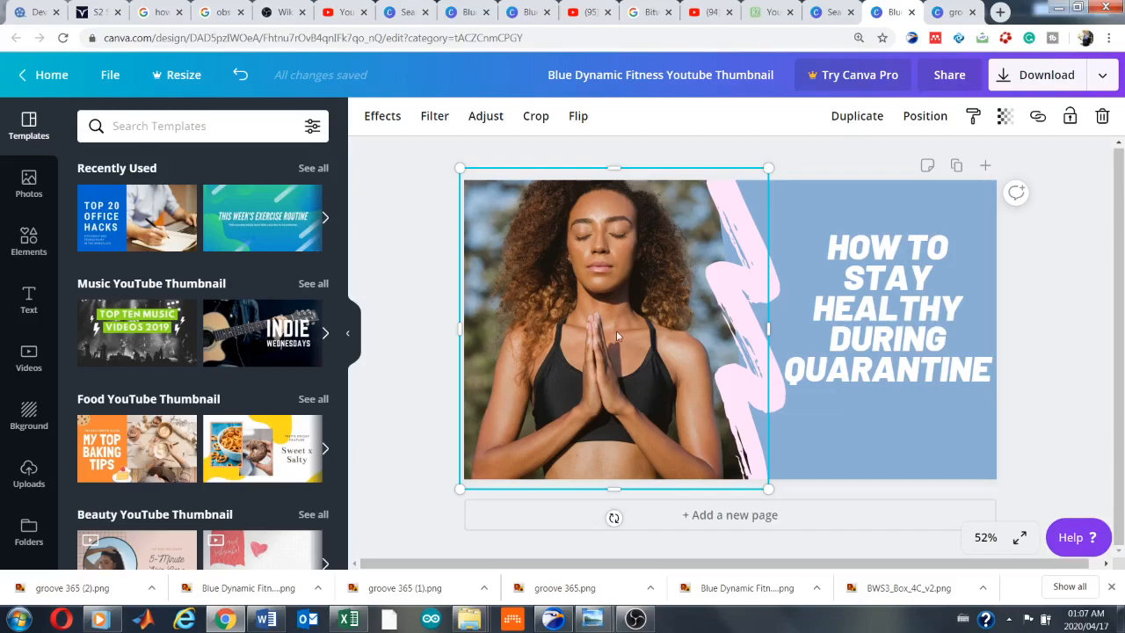
{"action": "key", "text": "Delete"}
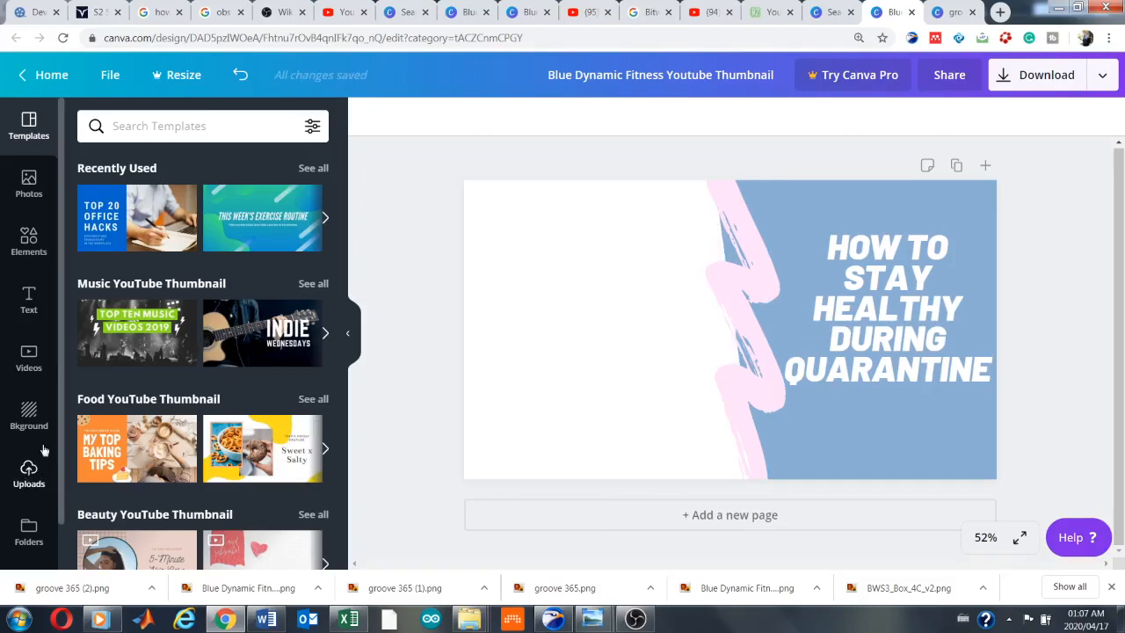
{"action": "left_click", "coordinate": [20, 187]}
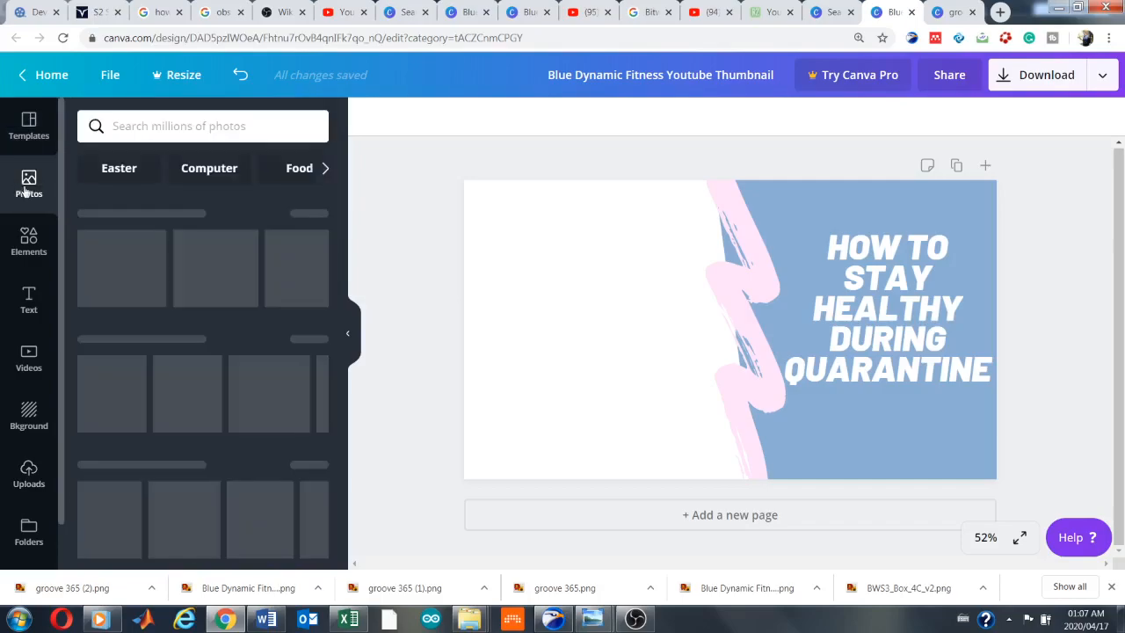
{"action": "left_click", "coordinate": [207, 128]}
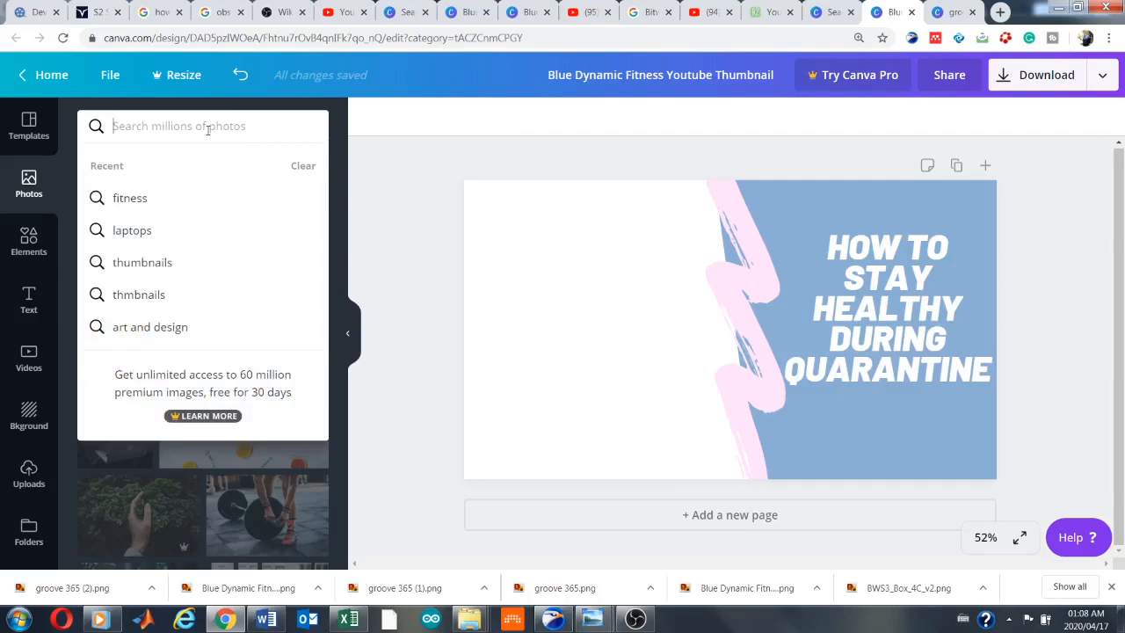
{"action": "type", "text": "fit"}
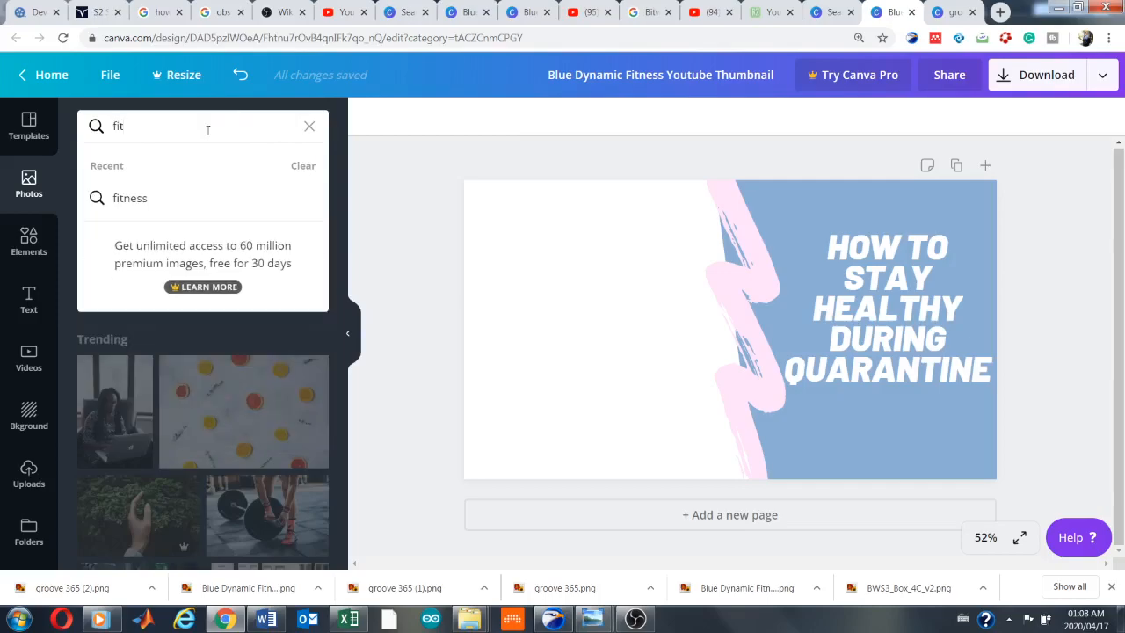
{"action": "left_click", "coordinate": [161, 196]}
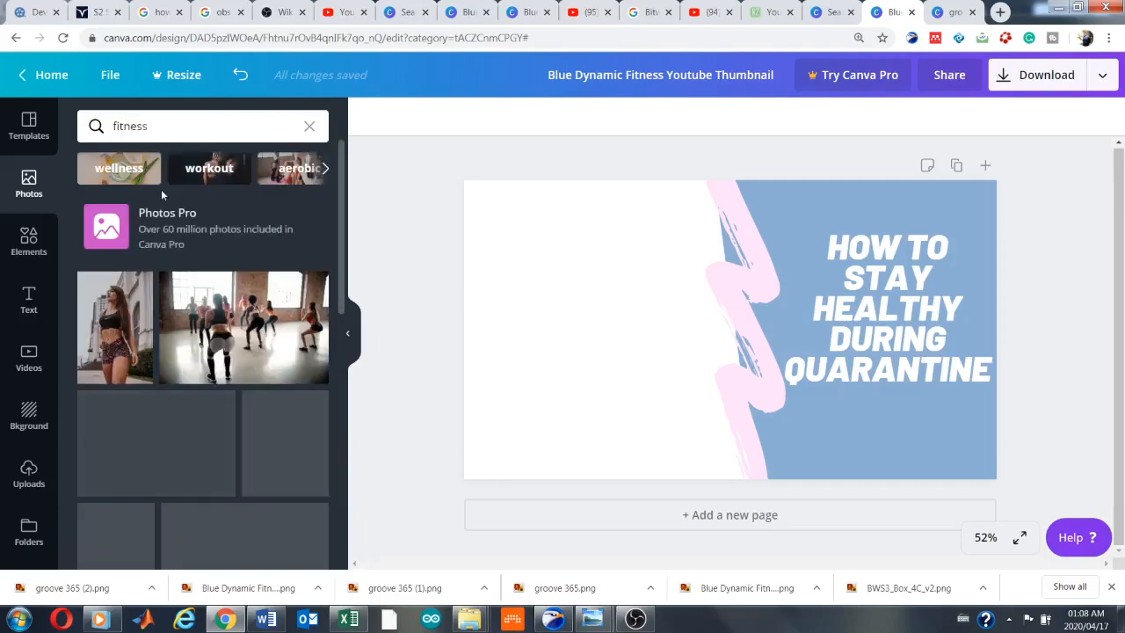
Browse the fitness photos and add the free gym photo of a woman lifting a dumbbell in a plank position
{"action": "scroll", "coordinate": [339, 309], "scroll_direction": "down", "scroll_amount": 2}
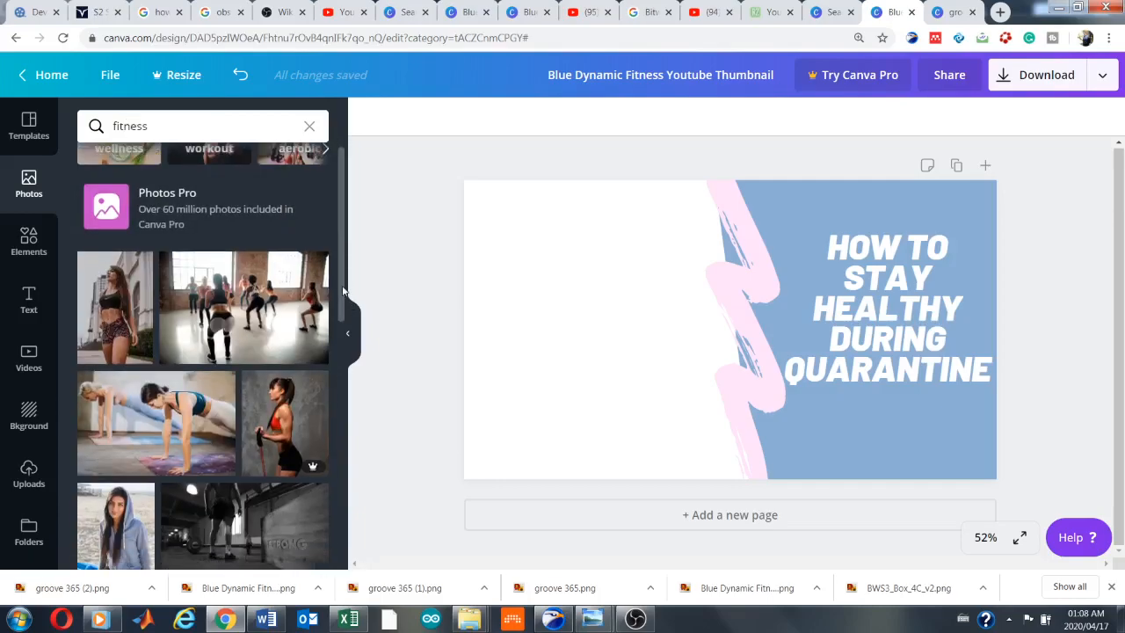
{"action": "left_click_drag", "start_coordinate": [339, 309], "coordinate": [333, 402]}
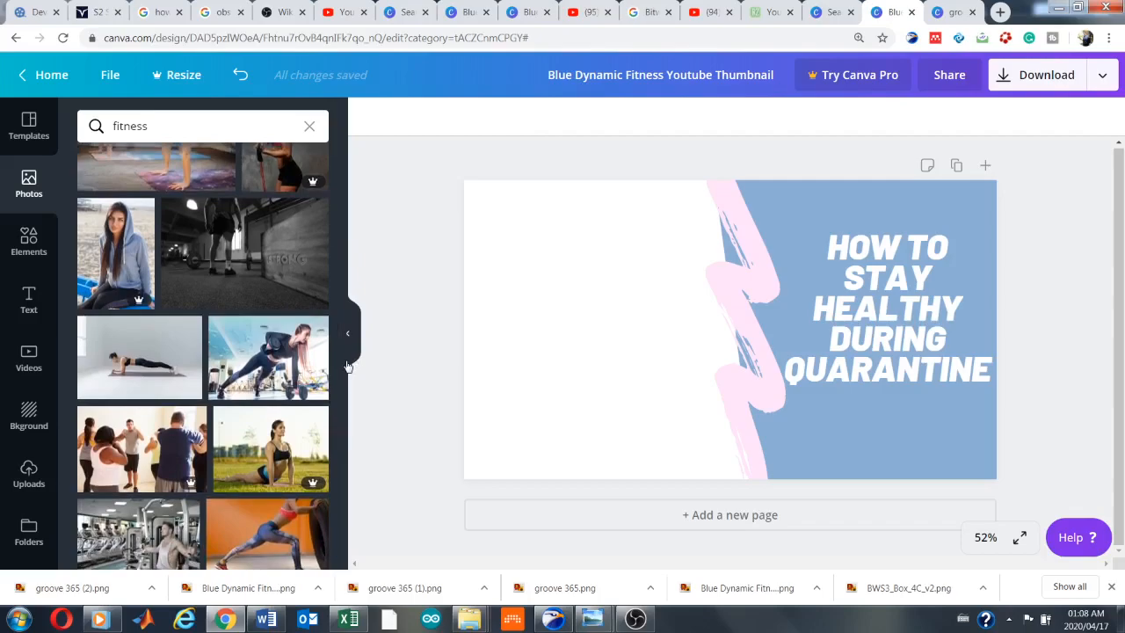
{"action": "scroll", "coordinate": [342, 367], "scroll_direction": "down", "scroll_amount": 3}
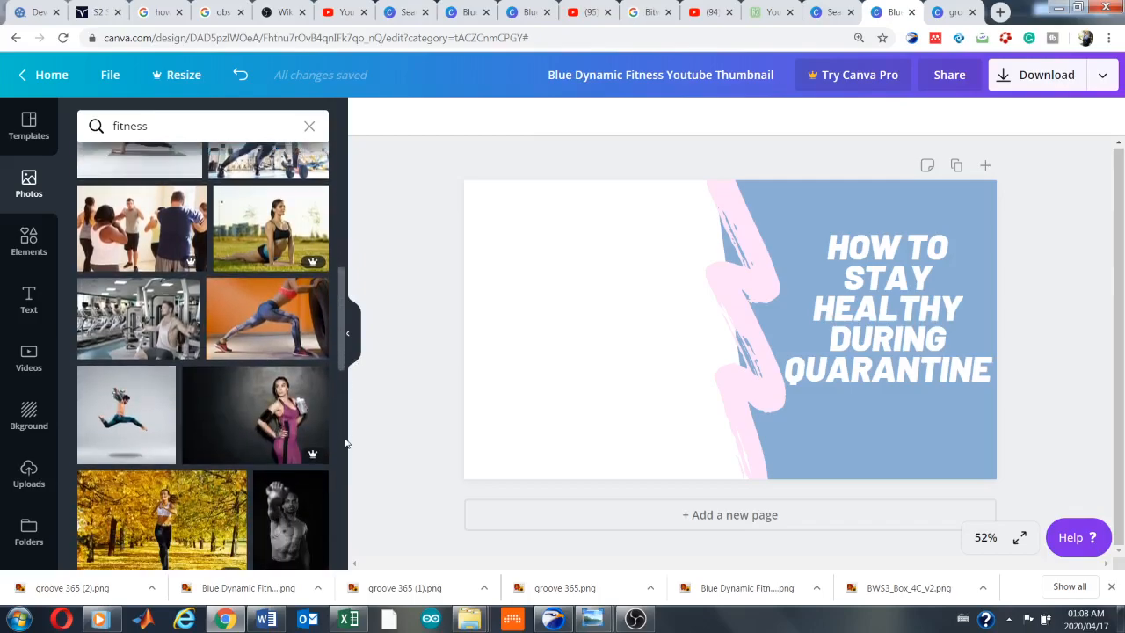
{"action": "scroll", "coordinate": [342, 461], "scroll_direction": "down", "scroll_amount": 2}
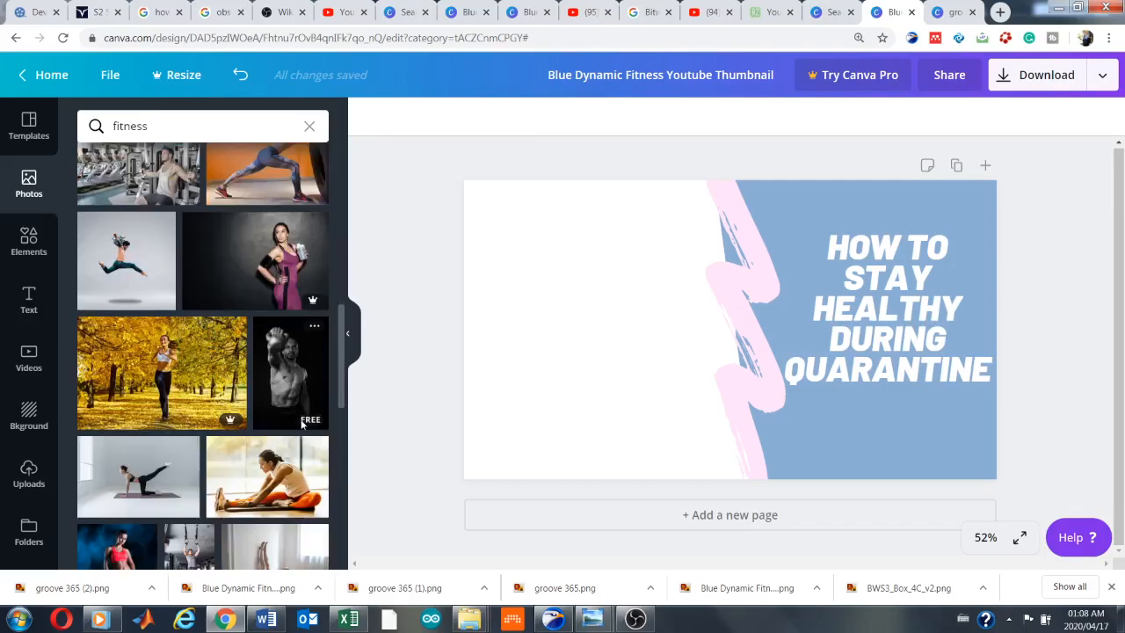
{"action": "scroll", "coordinate": [302, 422], "scroll_direction": "down", "scroll_amount": 4}
{"action": "scroll", "coordinate": [301, 426], "scroll_direction": "down", "scroll_amount": 3}
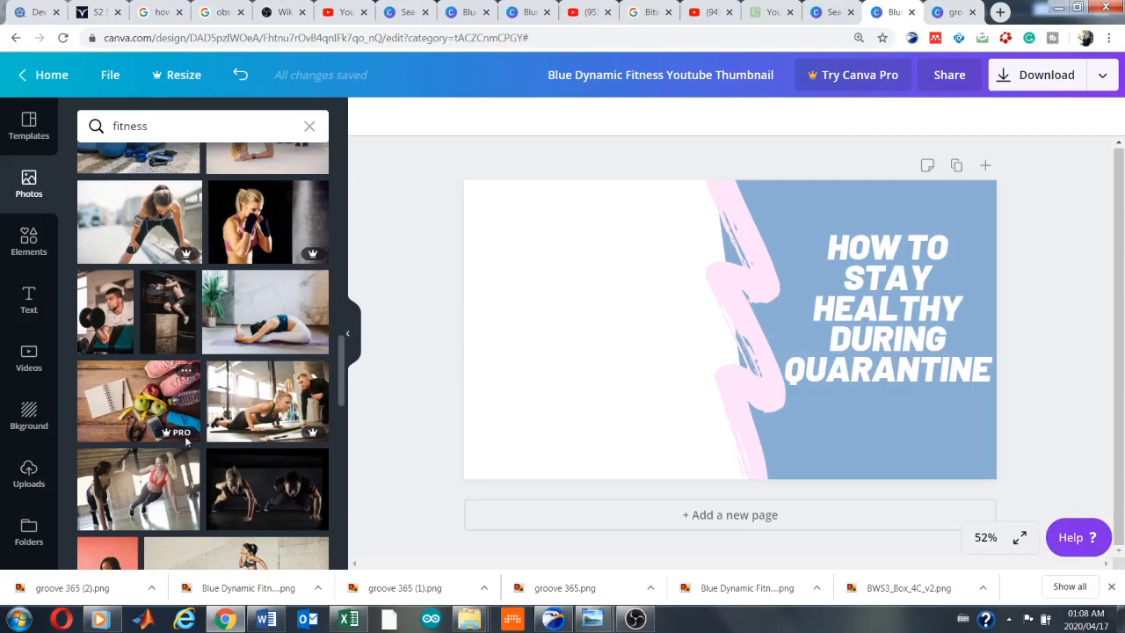
{"action": "scroll", "coordinate": [220, 448], "scroll_direction": "down", "scroll_amount": 5}
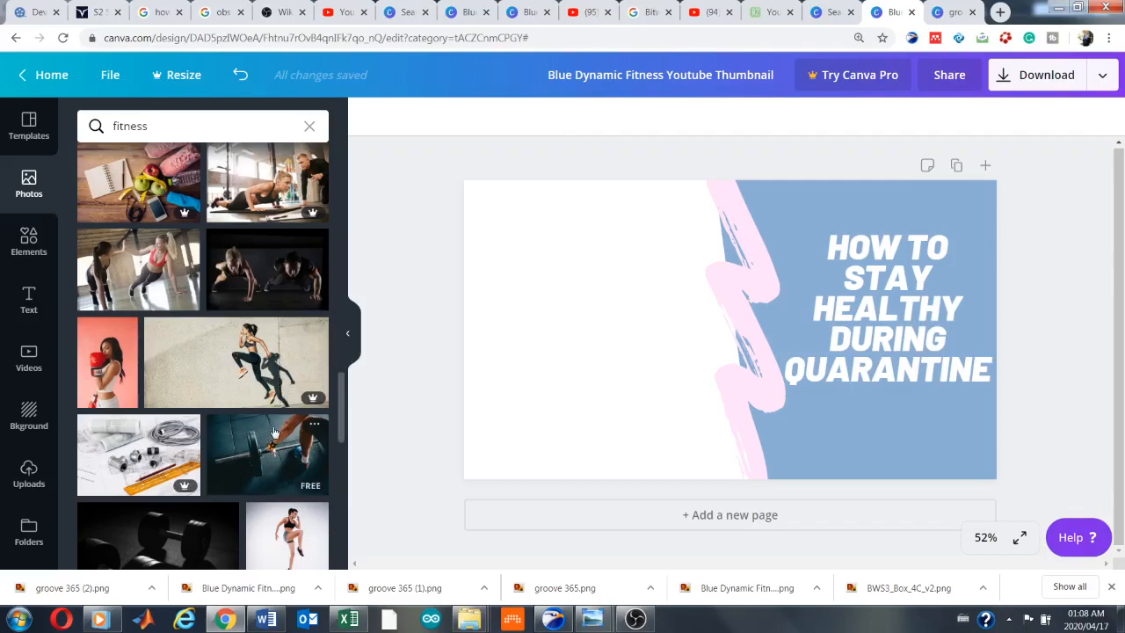
{"action": "scroll", "coordinate": [274, 432], "scroll_direction": "down", "scroll_amount": 3}
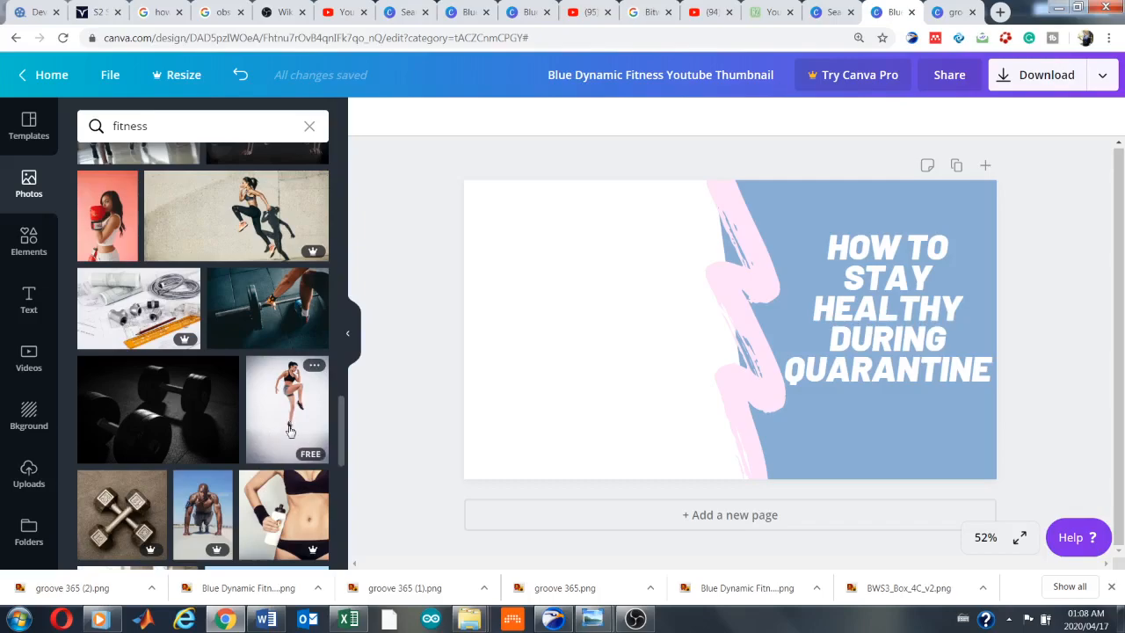
{"action": "scroll", "coordinate": [290, 428], "scroll_direction": "down", "scroll_amount": 8}
{"action": "scroll", "coordinate": [290, 427], "scroll_direction": "down", "scroll_amount": 7}
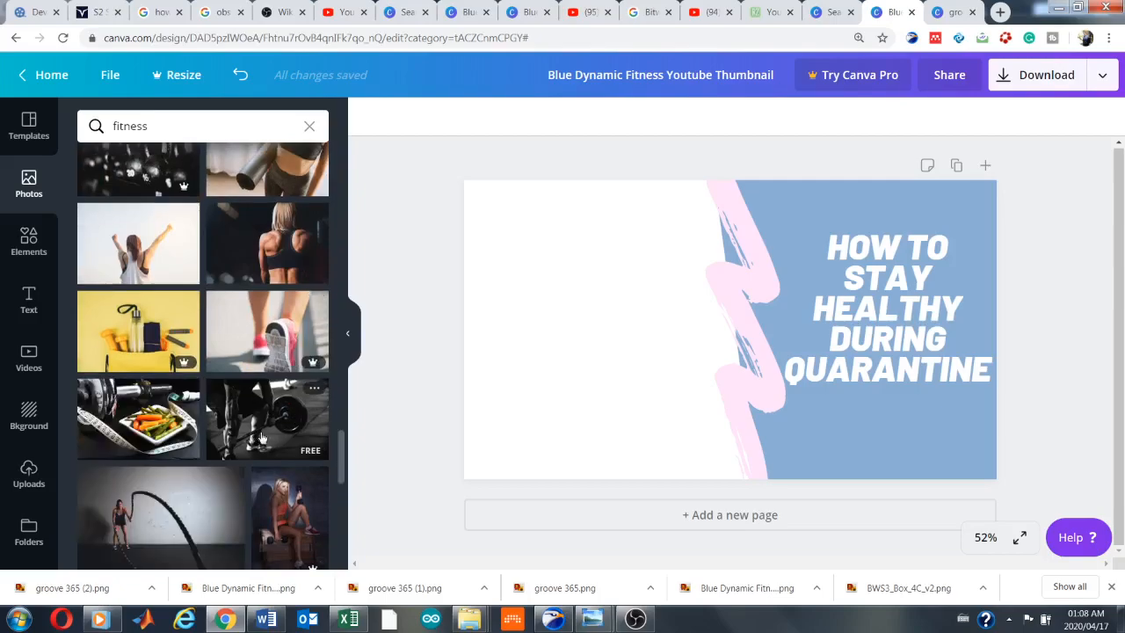
{"action": "scroll", "coordinate": [261, 437], "scroll_direction": "down", "scroll_amount": 6}
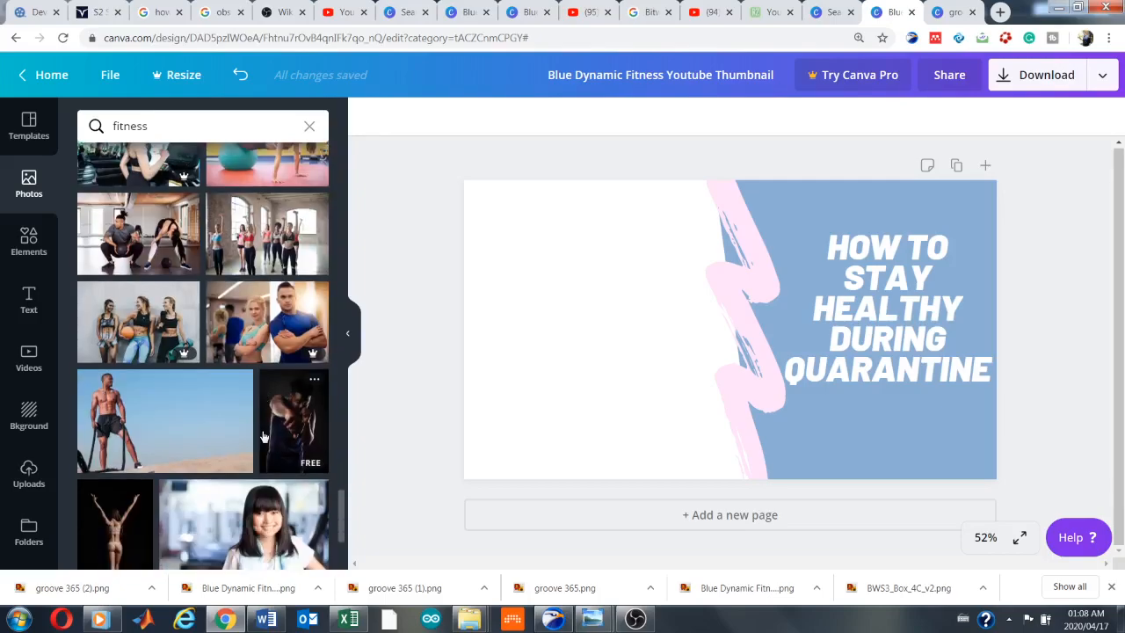
{"action": "scroll", "coordinate": [261, 436], "scroll_direction": "down", "scroll_amount": 1}
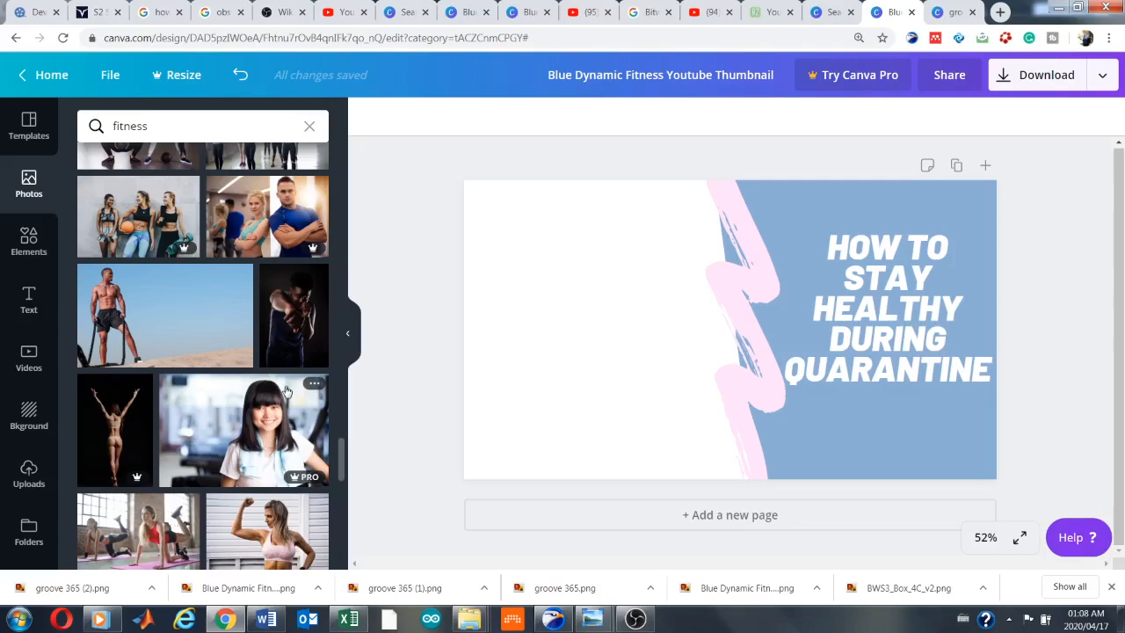
{"action": "scroll", "coordinate": [285, 391], "scroll_direction": "down", "scroll_amount": 3}
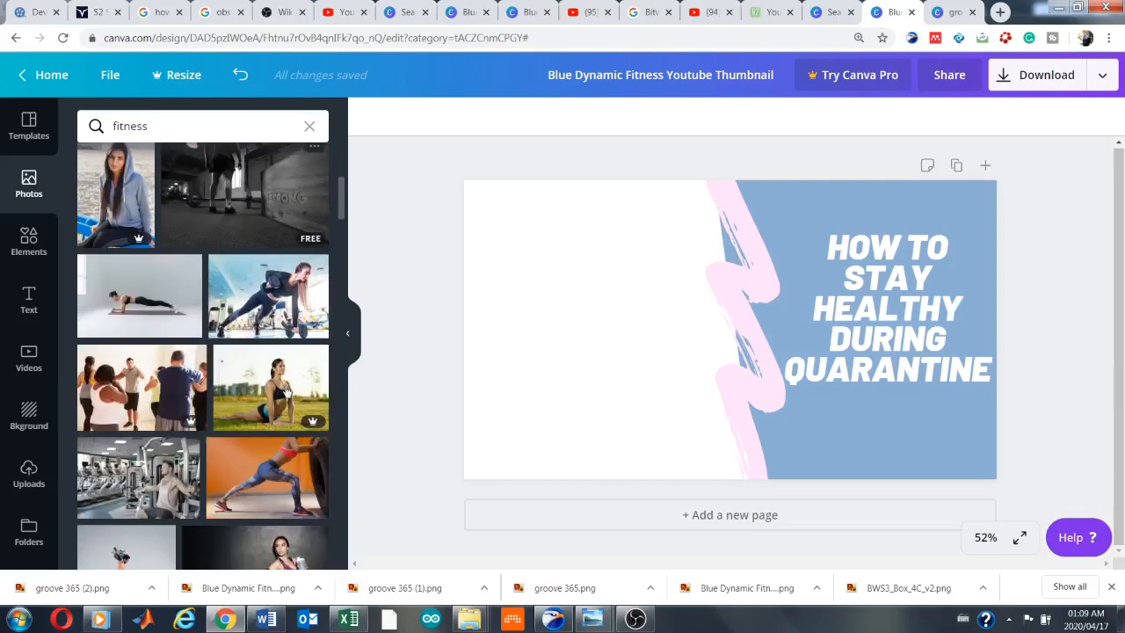
{"action": "left_click", "coordinate": [299, 312]}
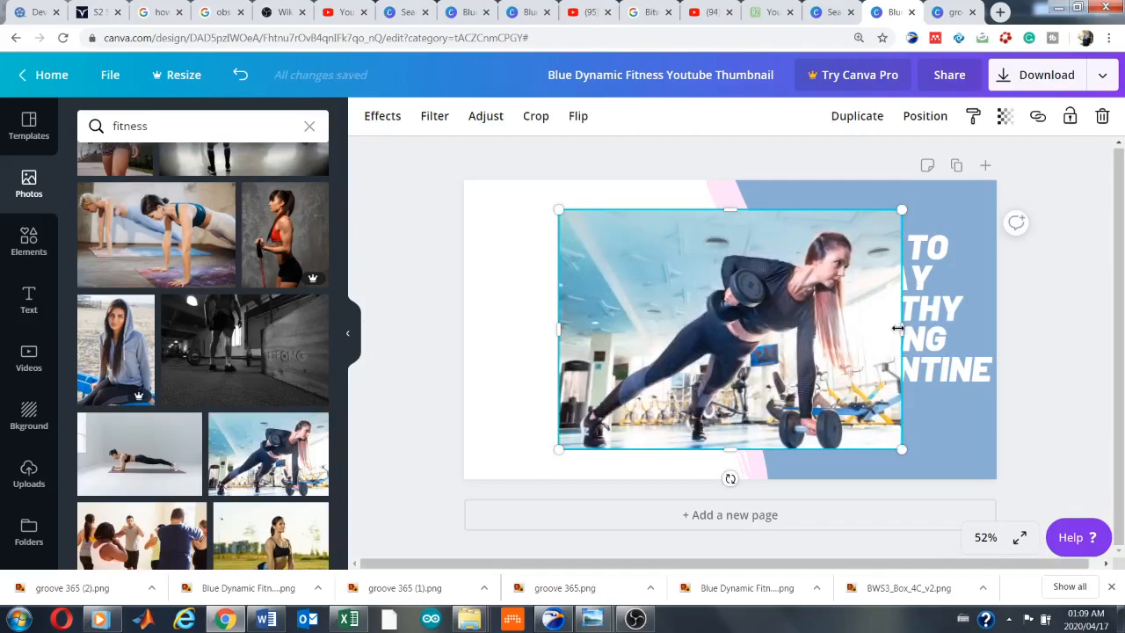
Crop both sides of the gym photo and fit it into the thumbnail's upper-left corner, enlarged to about 786 × 720
{"action": "left_click_drag", "start_coordinate": [892, 327], "coordinate": [854, 329]}
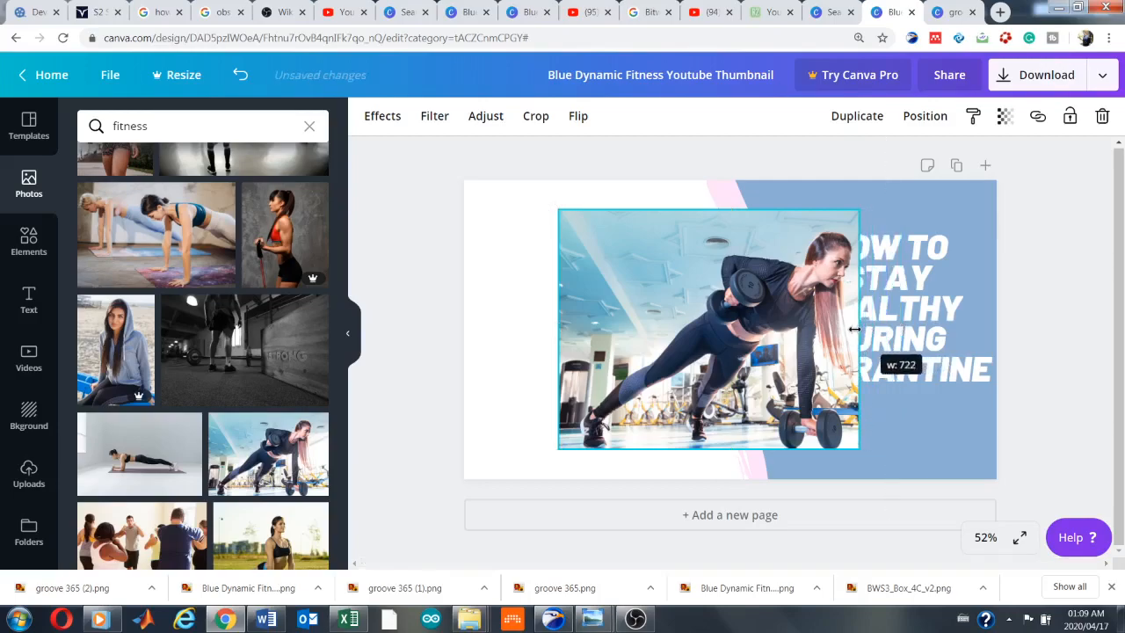
{"action": "left_click_drag", "start_coordinate": [566, 325], "coordinate": [598, 327]}
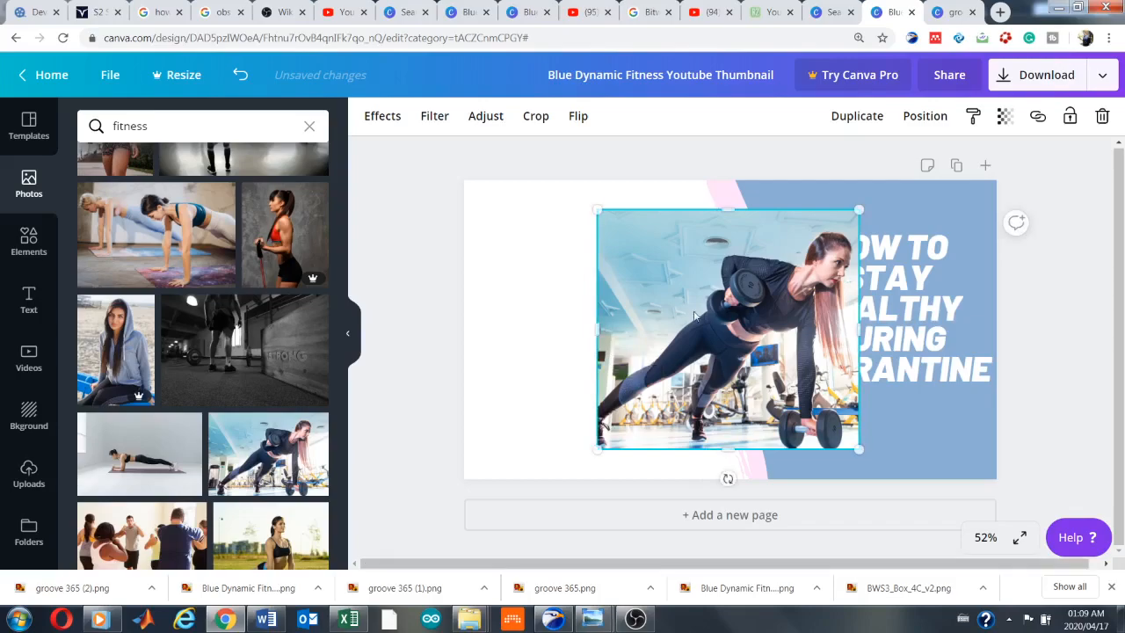
{"action": "left_click_drag", "start_coordinate": [719, 309], "coordinate": [587, 275]}
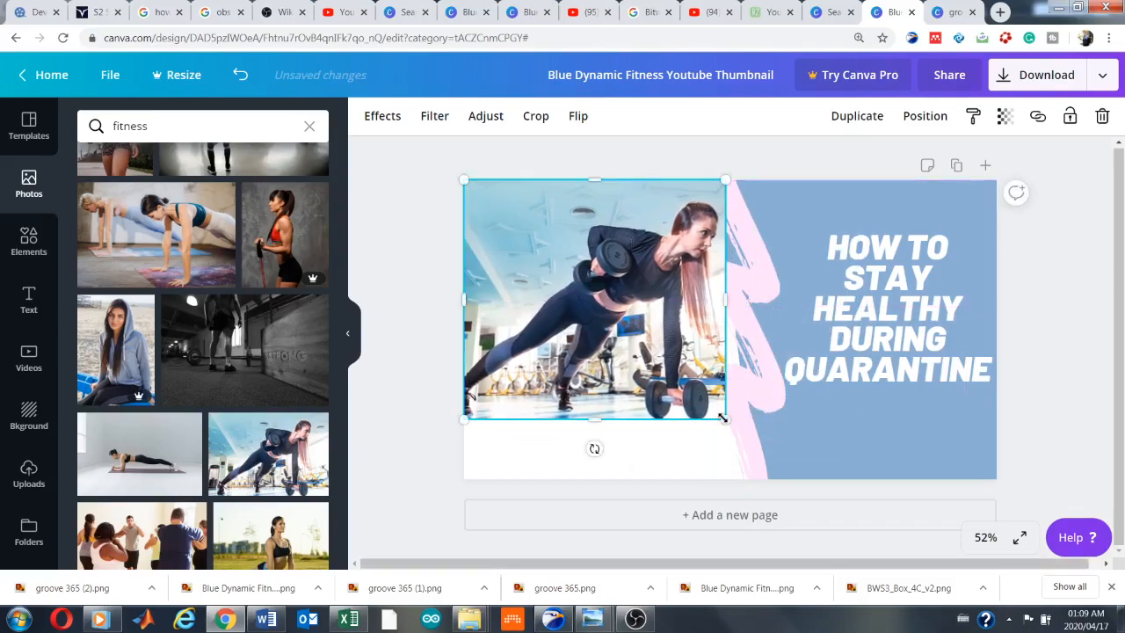
{"action": "left_click_drag", "start_coordinate": [724, 420], "coordinate": [772, 492]}
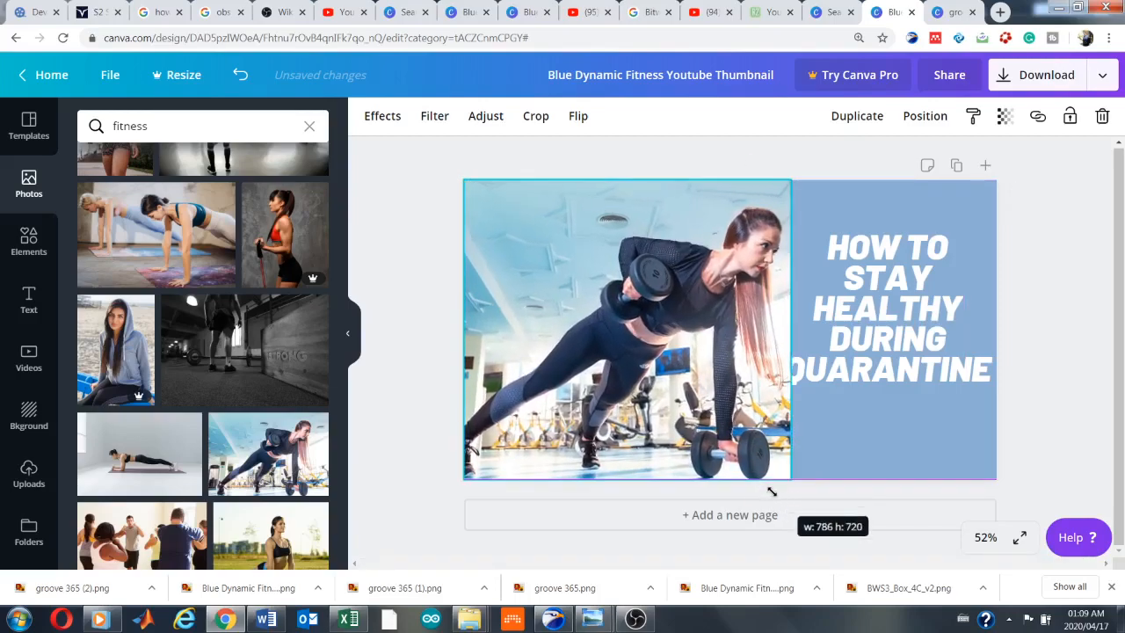
Narrow the gym photo to the area beside the pink brush stroke, keeping it at the thumbnail's full height
{"action": "mouse_move", "coordinate": [790, 329]}
{"action": "left_mouse_down"}
{"action": "mouse_move", "coordinate": [766, 330]}
{"action": "mouse_move", "coordinate": [795, 331]}
{"action": "left_mouse_up"}
{"action": "left_click_drag", "start_coordinate": [465, 181], "coordinate": [496, 209]}
{"action": "left_click_drag", "start_coordinate": [498, 349], "coordinate": [513, 311]}
{"action": "left_click_drag", "start_coordinate": [683, 449], "coordinate": [713, 469]}
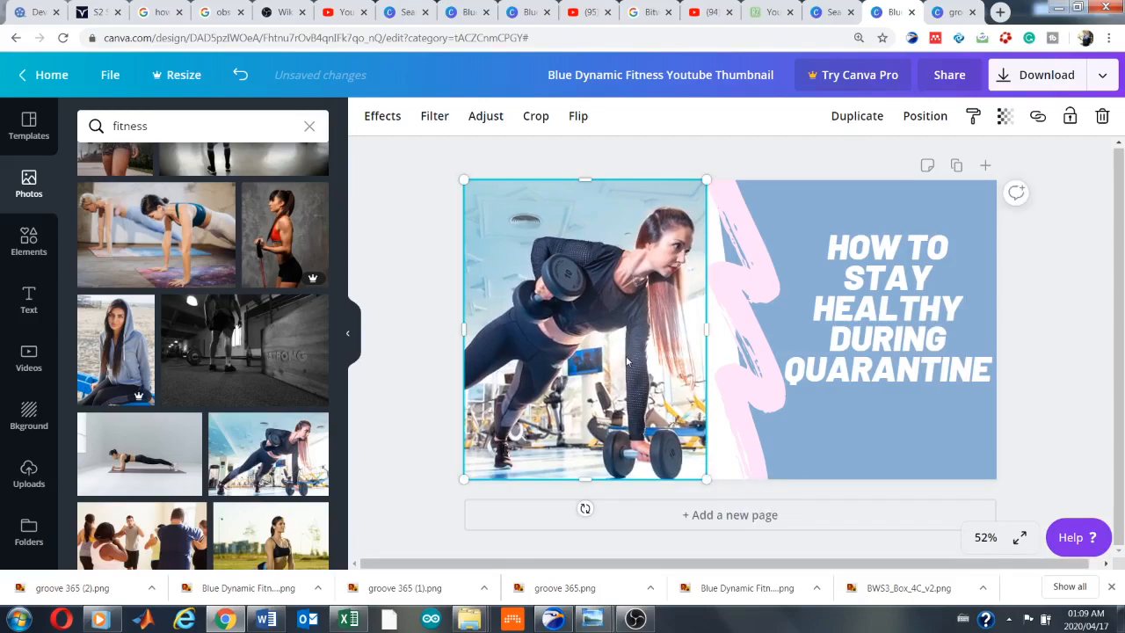
Enlarge the gym photo to about 622 × 769 and align its upper edge with the top of the thumbnail
{"action": "left_click_drag", "start_coordinate": [637, 351], "coordinate": [661, 338]}
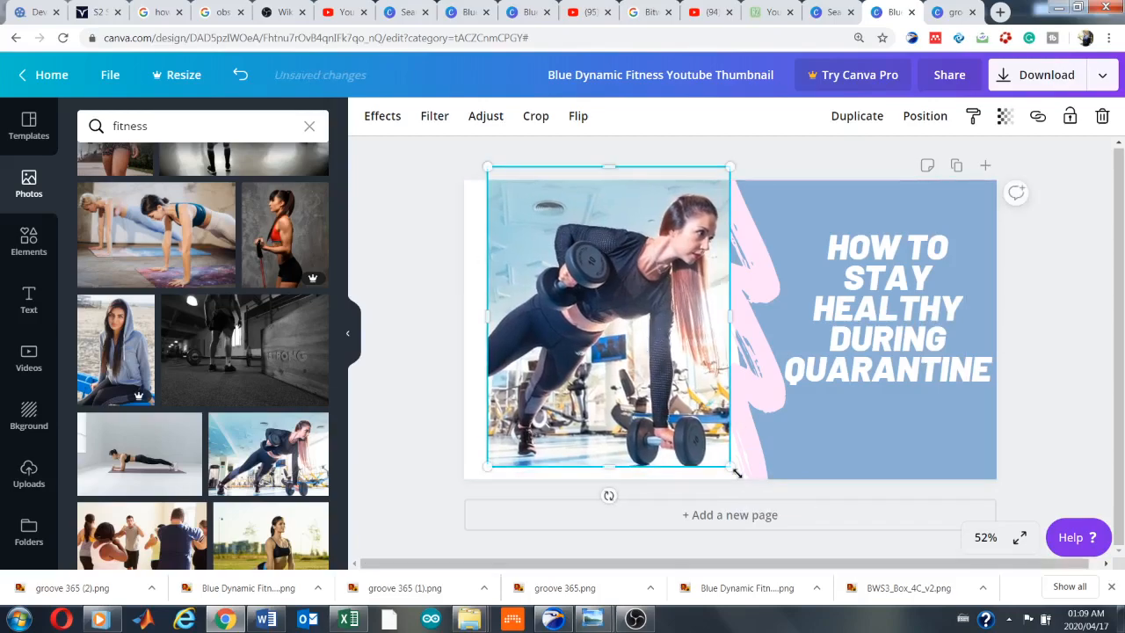
{"action": "left_click_drag", "start_coordinate": [732, 467], "coordinate": [747, 486]}
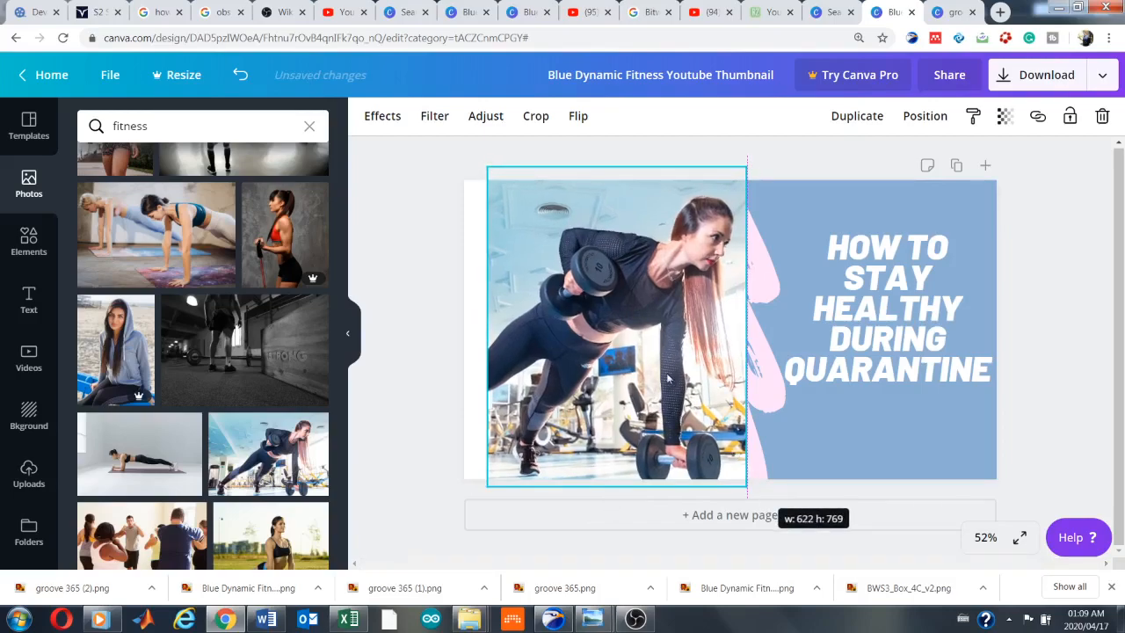
{"action": "mouse_move", "coordinate": [666, 371]}
{"action": "left_mouse_down"}
{"action": "mouse_move", "coordinate": [724, 390]}
{"action": "mouse_move", "coordinate": [646, 388]}
{"action": "left_mouse_up"}
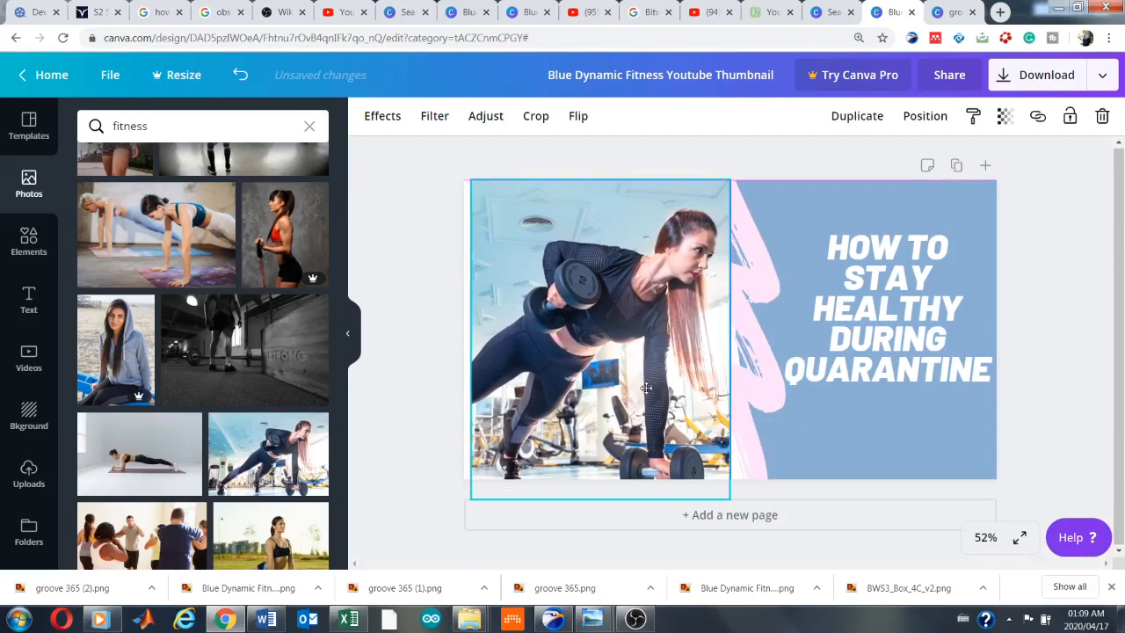
Widen the gym photo slightly, crop its lower edge to the thumbnail's bottom, and shift it flush with the left edge
{"action": "left_click_drag", "start_coordinate": [730, 498], "coordinate": [744, 501]}
{"action": "left_click_drag", "start_coordinate": [608, 508], "coordinate": [610, 475]}
{"action": "left_click", "coordinate": [1074, 367]}
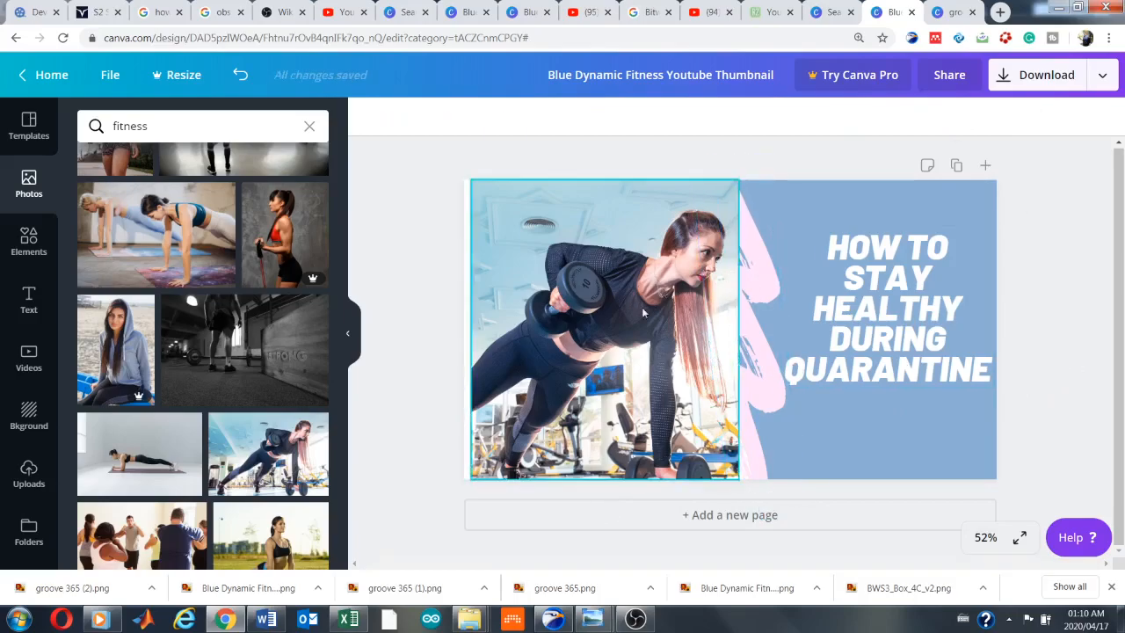
{"action": "left_click_drag", "start_coordinate": [652, 290], "coordinate": [643, 290]}
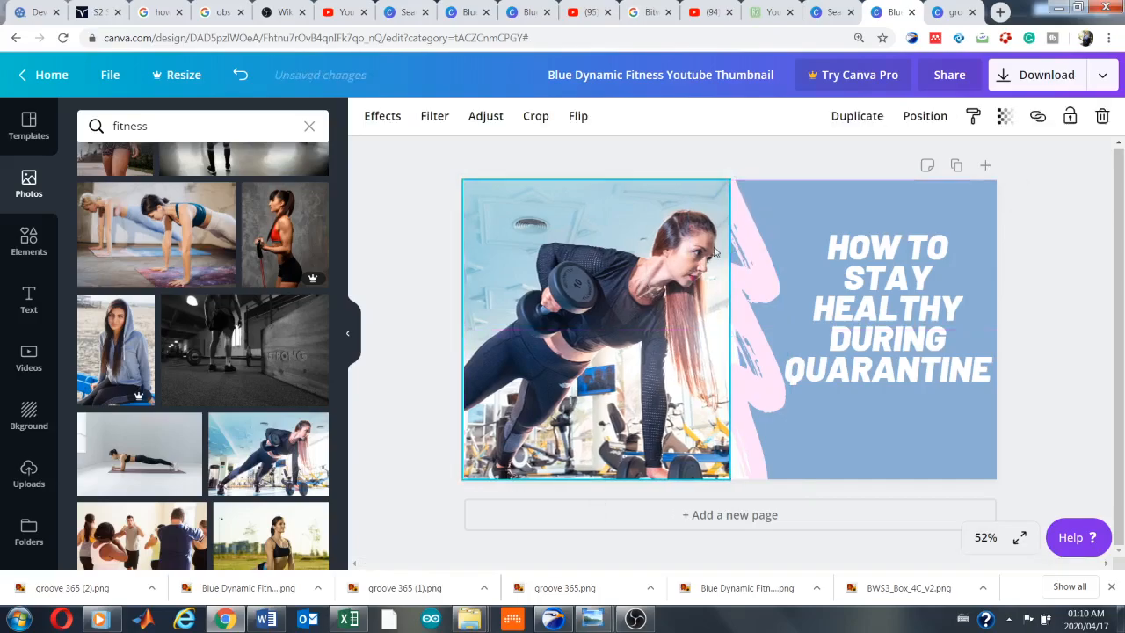
{"action": "left_click", "coordinate": [1032, 322]}
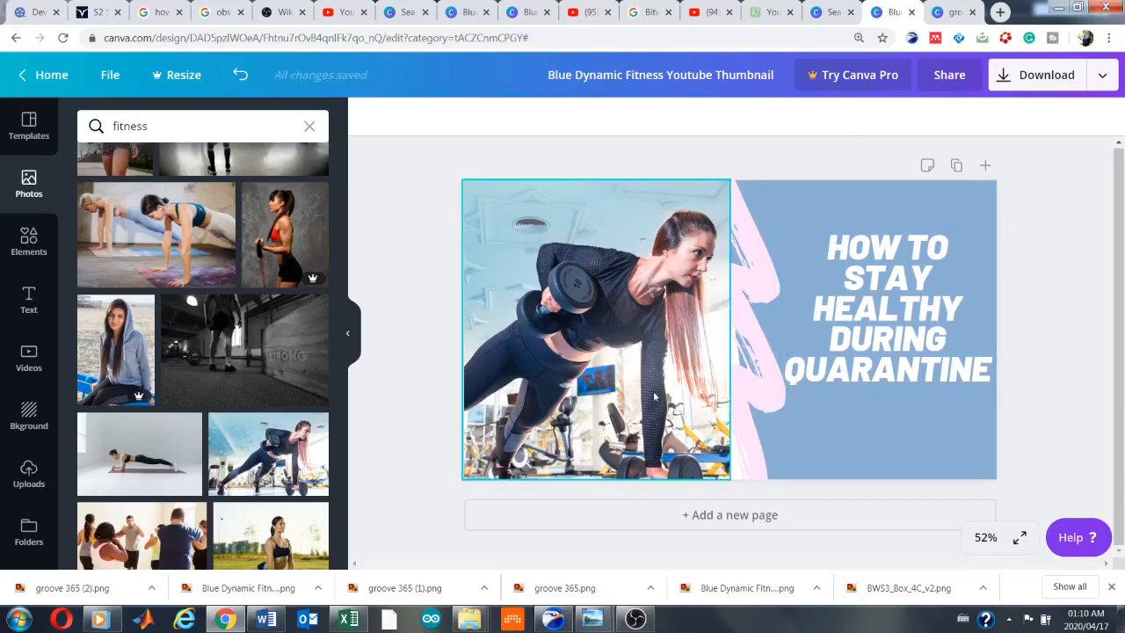
Send the gym photo to the back so the pink brush stroke overlaps its edge
{"action": "left_click", "coordinate": [602, 340]}
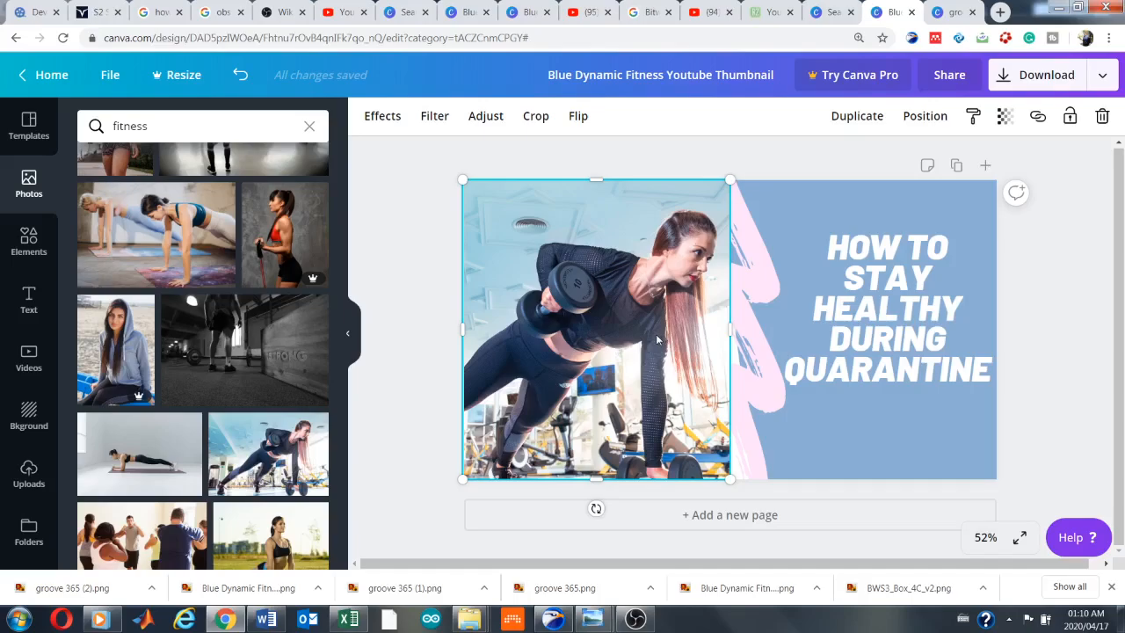
{"action": "right_click", "coordinate": [658, 340]}
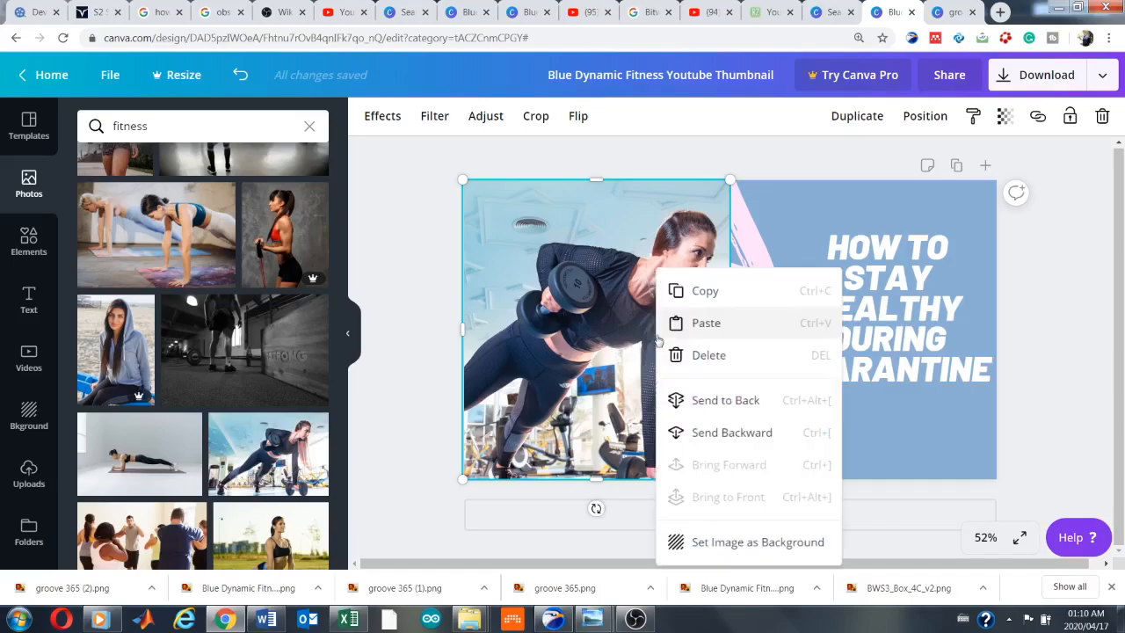
{"action": "left_click", "coordinate": [729, 400]}
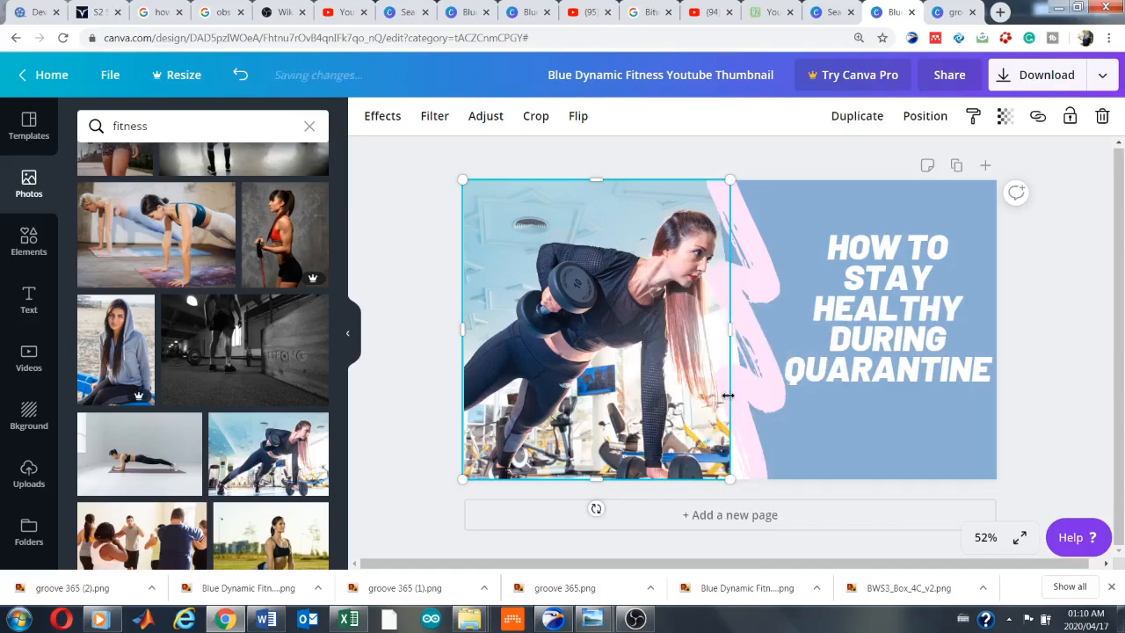
{"action": "left_click", "coordinate": [1083, 359]}
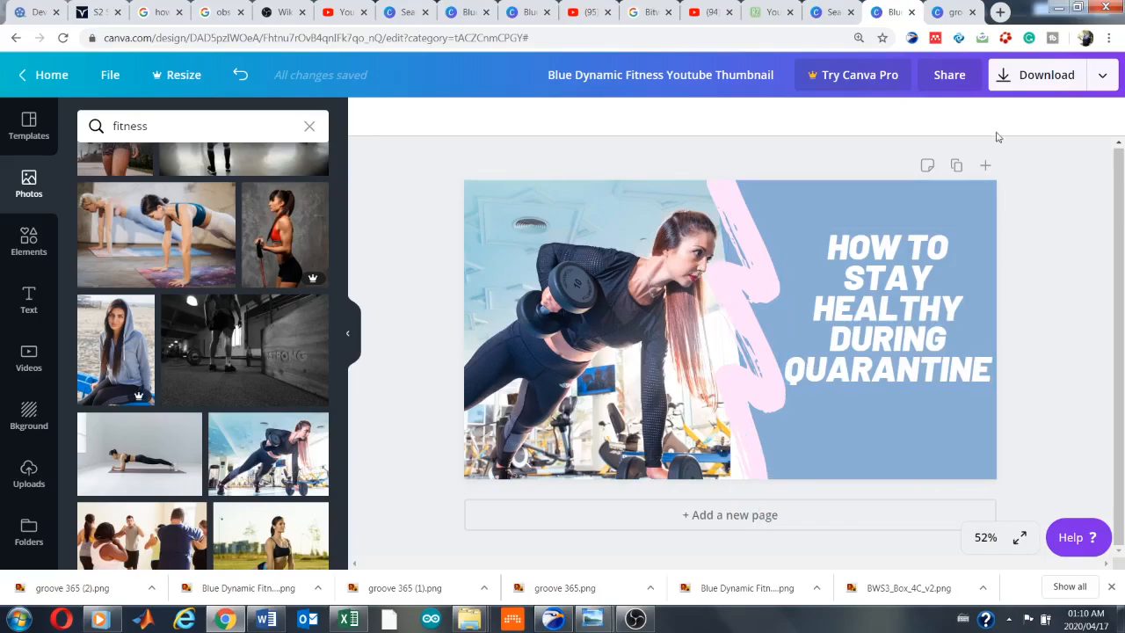
Download the finished thumbnail as a PNG and dismiss the Canva Pro trial offer
{"action": "left_click", "coordinate": [1005, 87]}
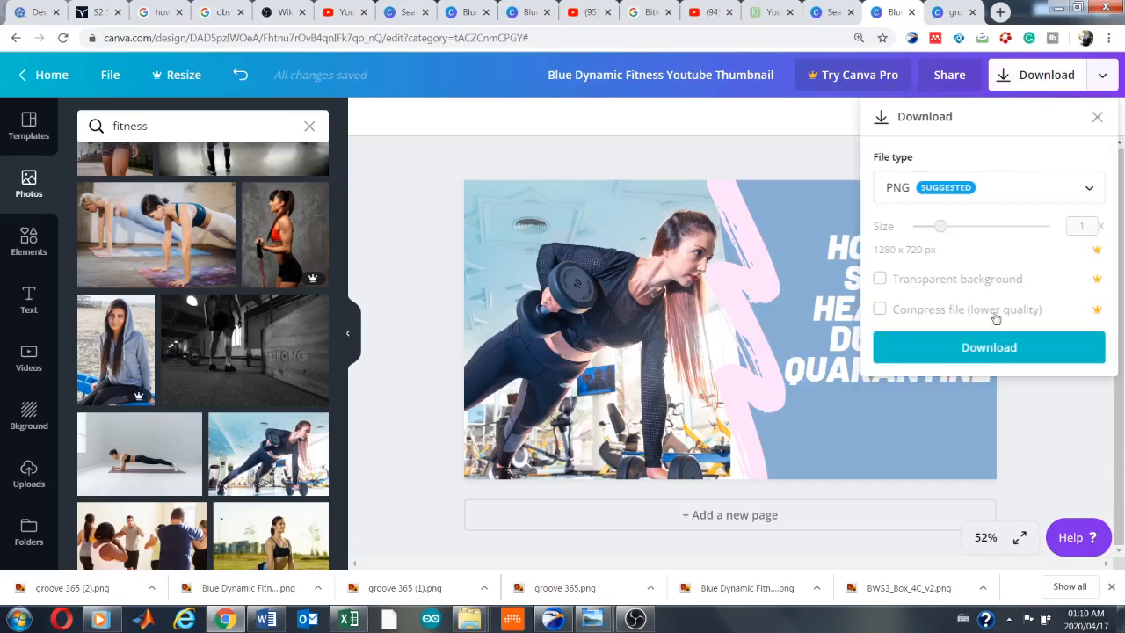
{"action": "left_click", "coordinate": [974, 352]}
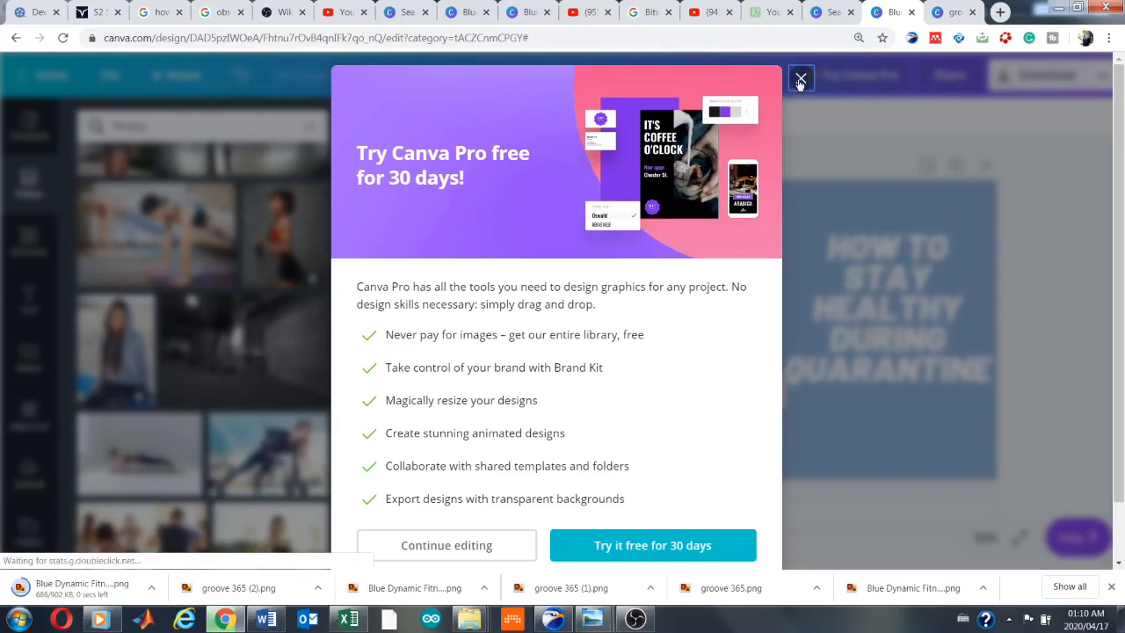
{"action": "left_click", "coordinate": [800, 81]}
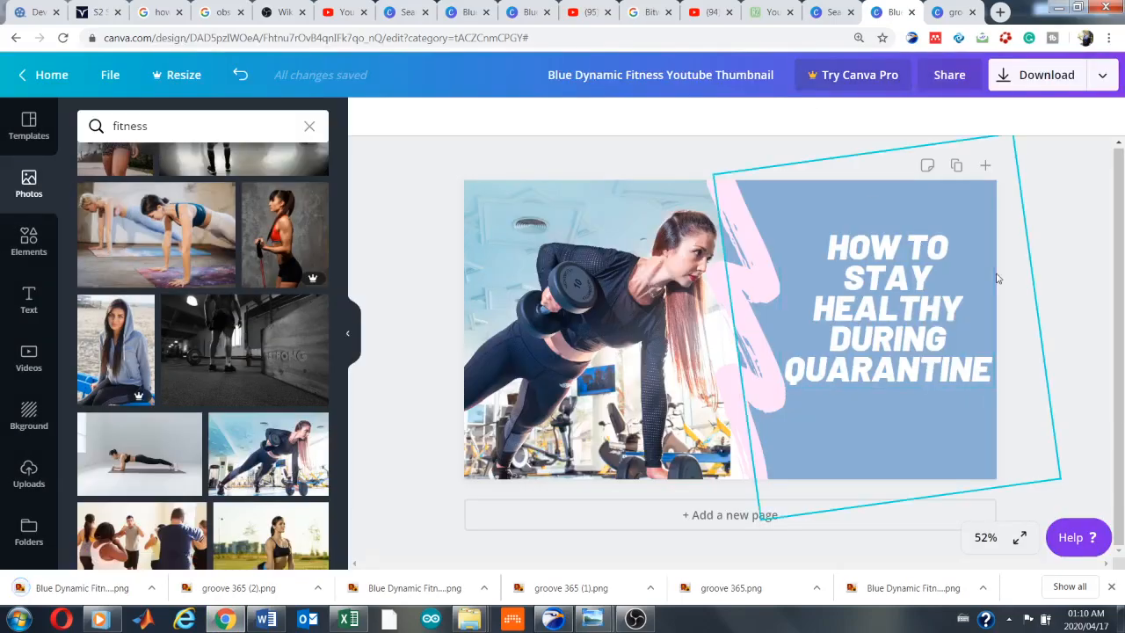